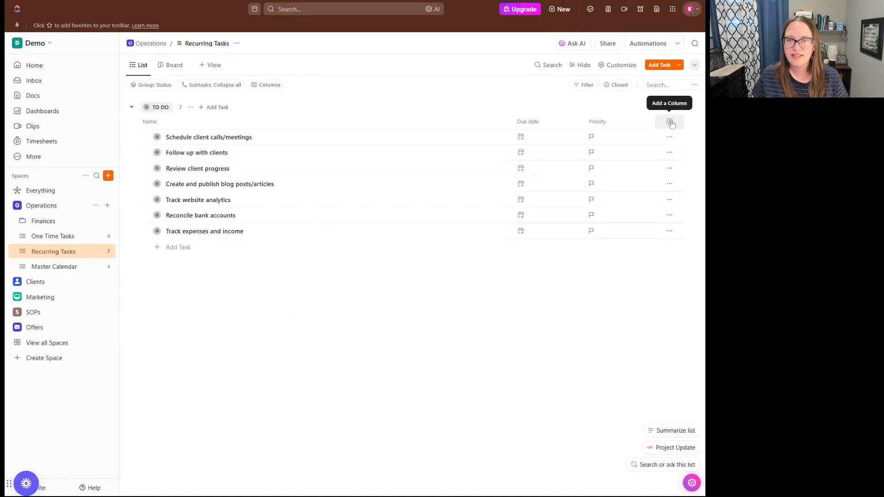
Switch on the existing Assignee and Start date fields as columns in the Recurring Tasks list.
{"action": "left_click", "coordinate": [670, 122]}
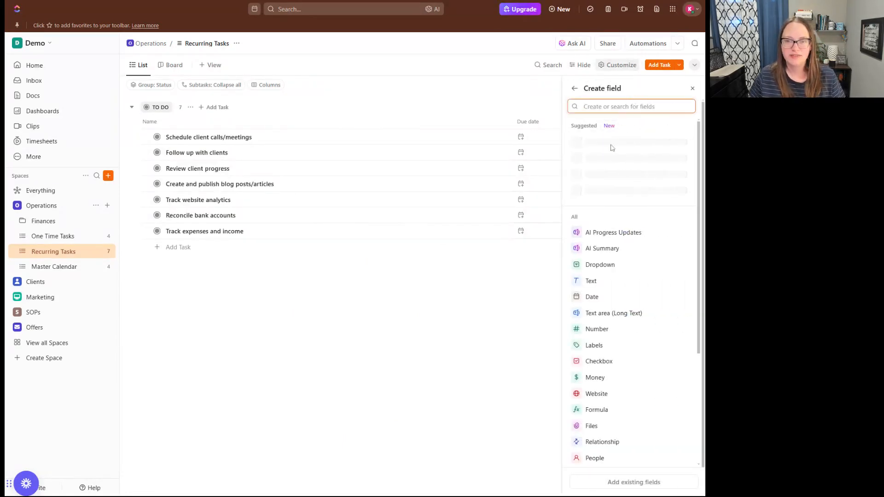
{"action": "scroll", "coordinate": [616, 288], "scroll_direction": "down", "scroll_amount": 3}
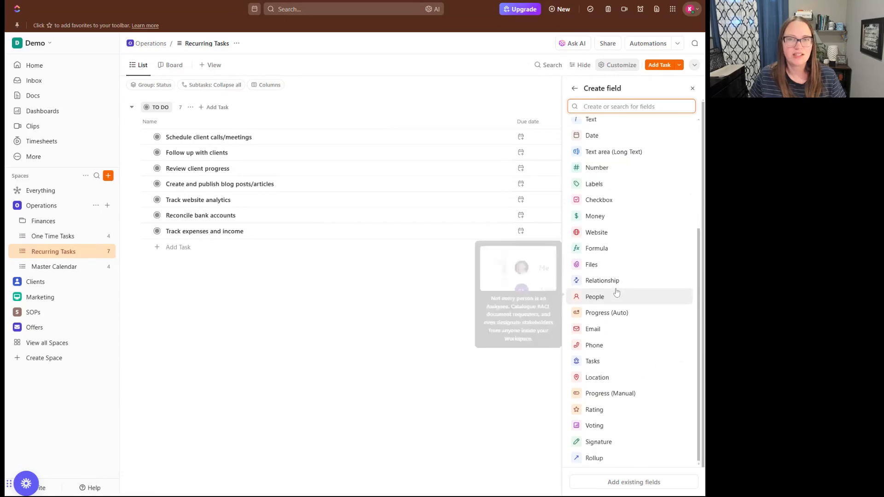
{"action": "scroll", "coordinate": [617, 292], "scroll_direction": "up", "scroll_amount": 3}
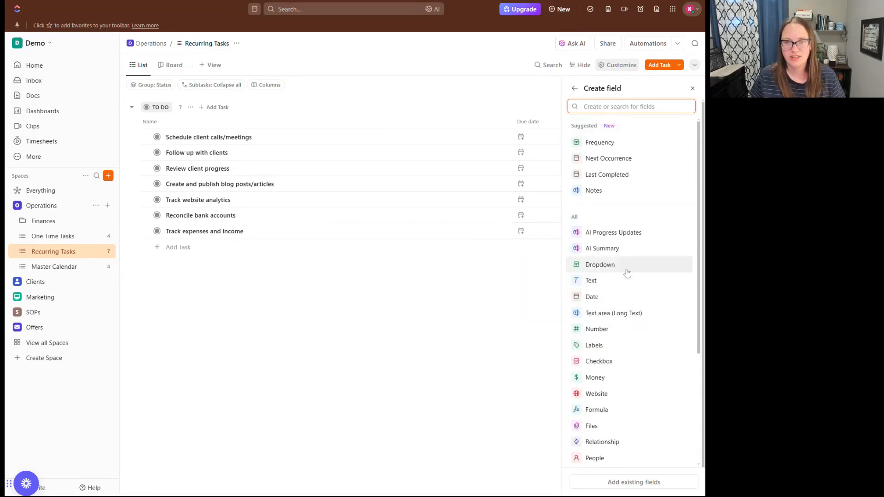
{"action": "scroll", "coordinate": [607, 249], "scroll_direction": "down", "scroll_amount": 3}
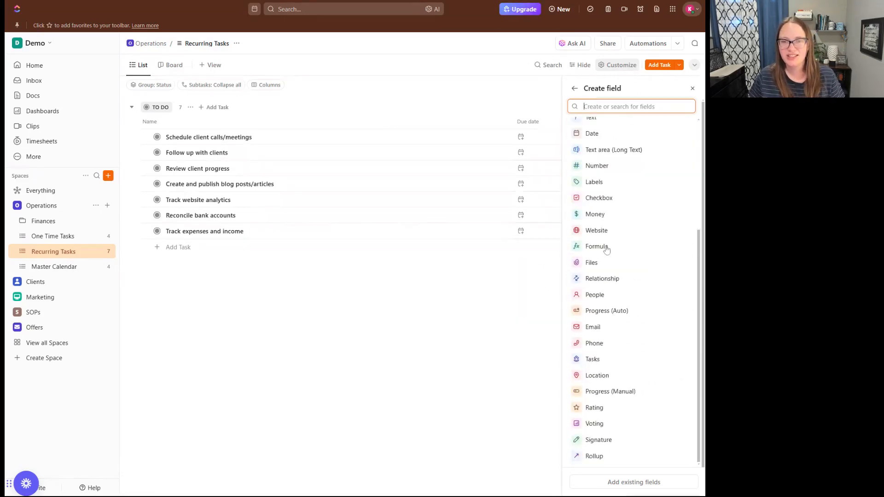
{"action": "scroll", "coordinate": [606, 249], "scroll_direction": "up", "scroll_amount": 3}
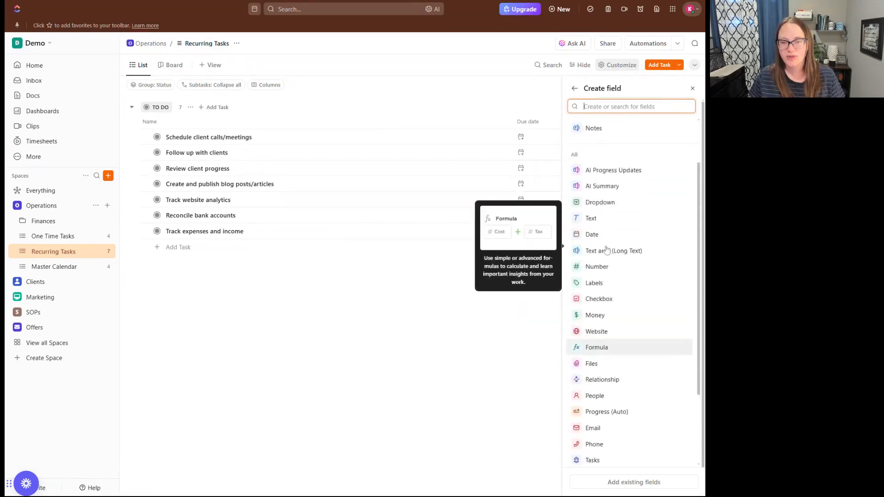
{"action": "left_click", "coordinate": [632, 487]}
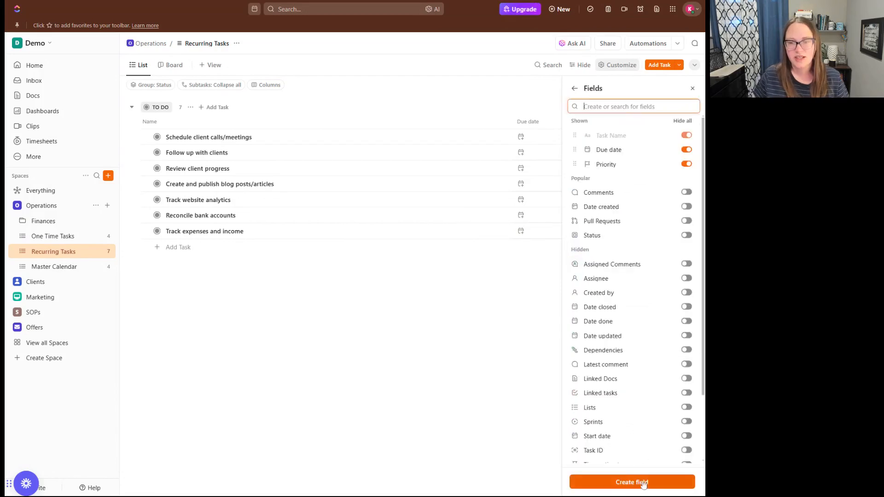
{"action": "scroll", "coordinate": [663, 273], "scroll_direction": "down", "scroll_amount": 2}
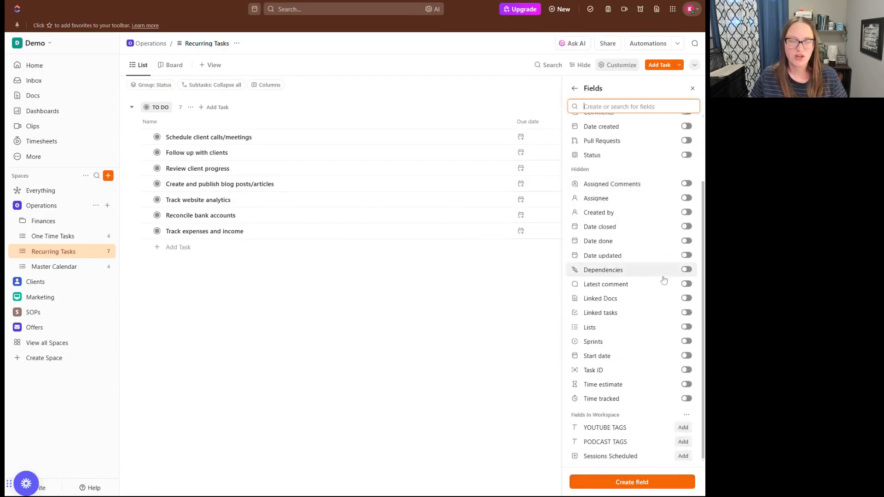
{"action": "scroll", "coordinate": [647, 325], "scroll_direction": "up", "scroll_amount": 2}
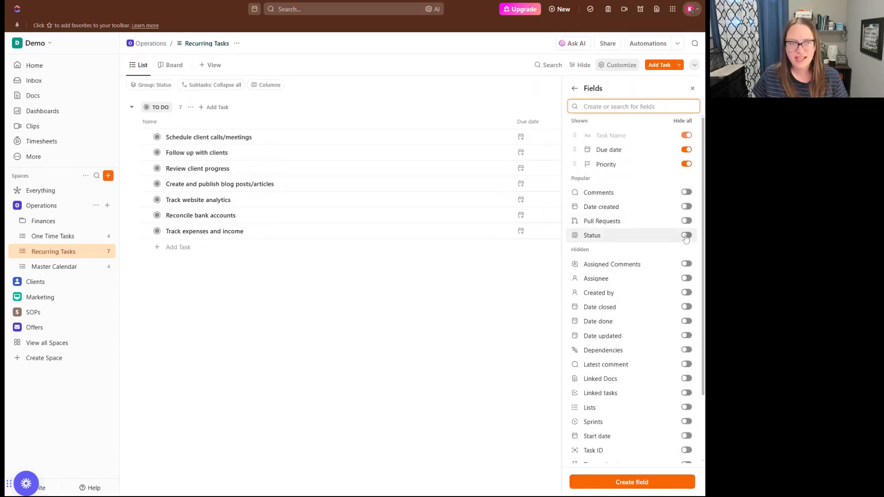
{"action": "left_click", "coordinate": [685, 279]}
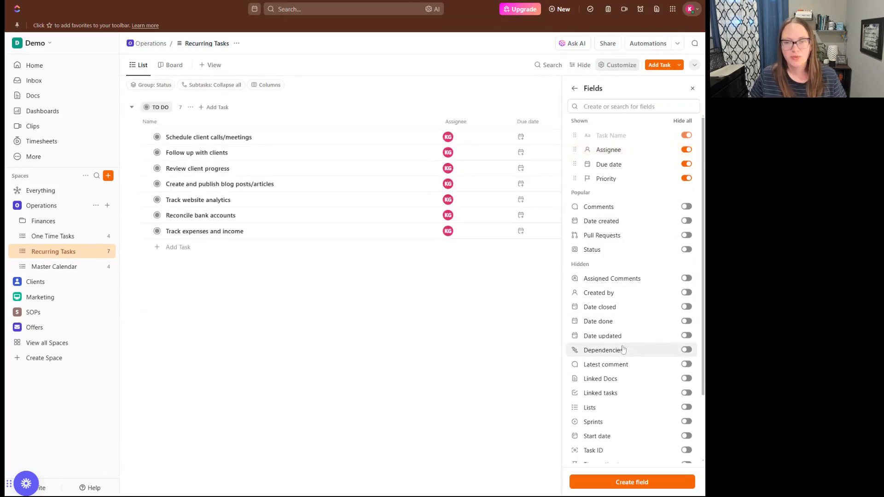
{"action": "scroll", "coordinate": [618, 341], "scroll_direction": "down", "scroll_amount": 2}
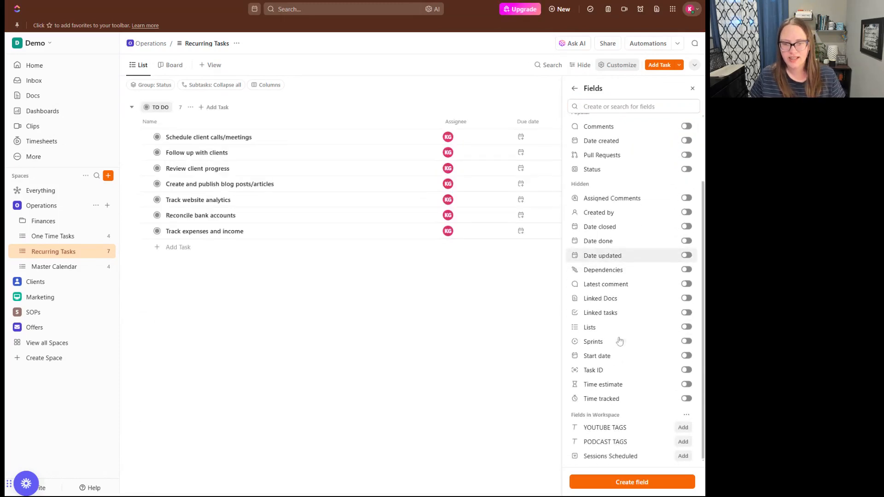
{"action": "left_click", "coordinate": [685, 357]}
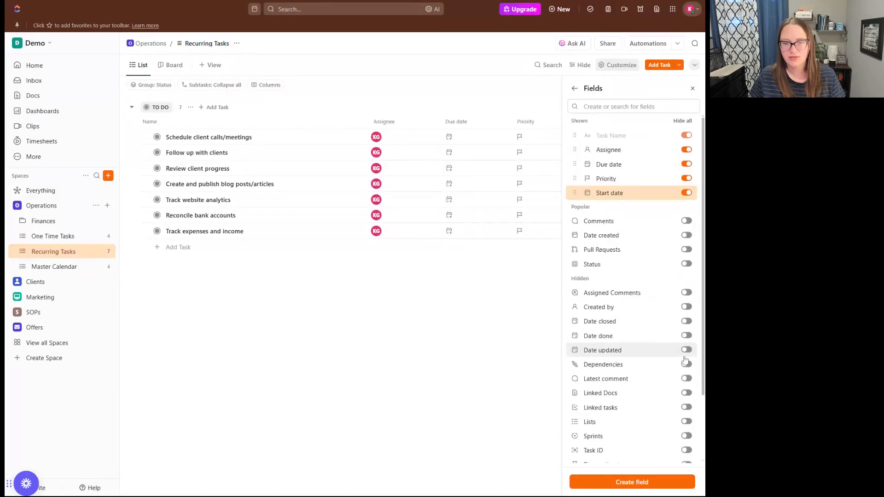
{"action": "scroll", "coordinate": [660, 368], "scroll_direction": "down", "scroll_amount": 2}
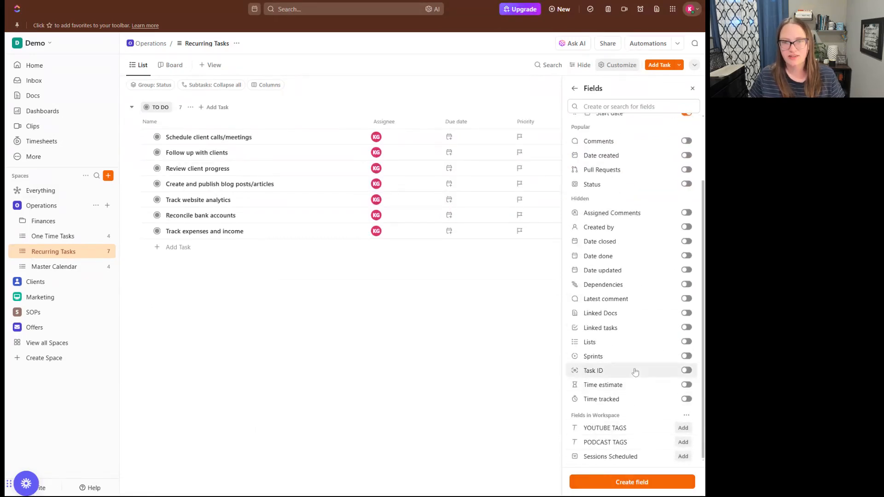
{"action": "scroll", "coordinate": [636, 350], "scroll_direction": "up", "scroll_amount": 3}
Start a new Dropdown custom field named Frequency.
{"action": "left_click", "coordinate": [576, 105]}
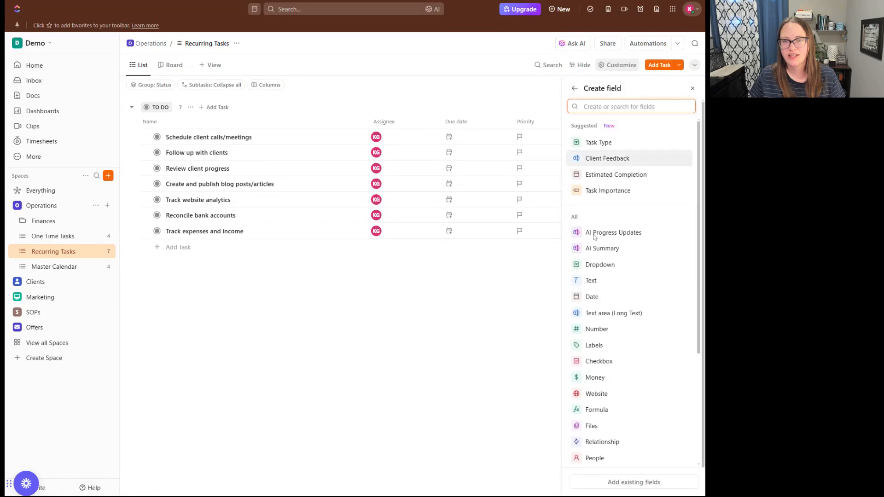
{"action": "scroll", "coordinate": [613, 313], "scroll_direction": "down", "scroll_amount": 3}
{"action": "scroll", "coordinate": [617, 315], "scroll_direction": "up", "scroll_amount": 3}
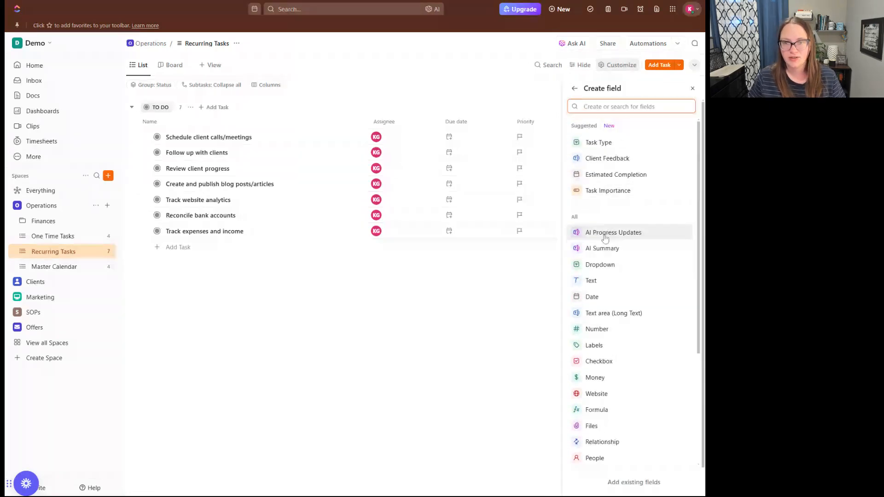
{"action": "left_click", "coordinate": [602, 272]}
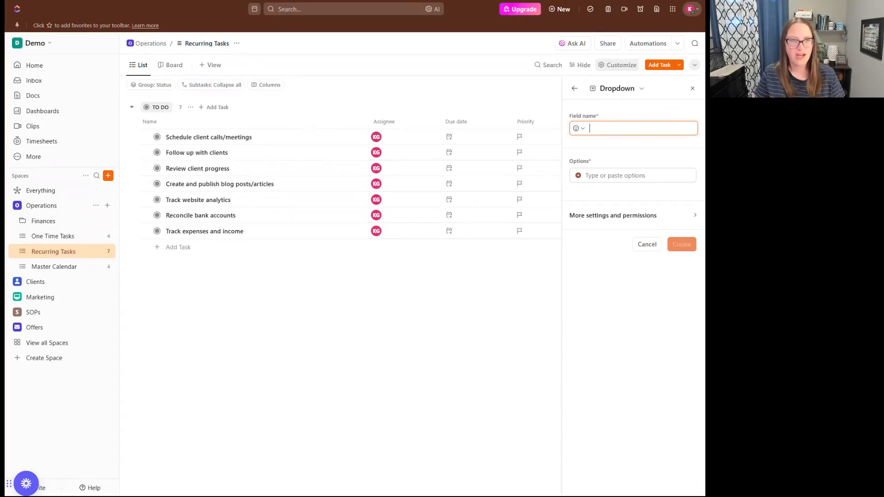
{"action": "type", "text": "Frequency"}
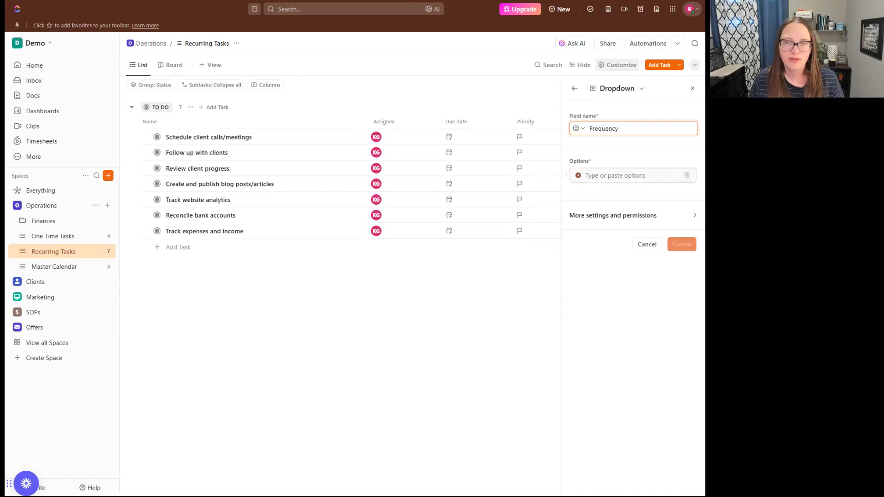
Give it the options Daily, Weekly, Monthly and Yearly, then create the field.
{"action": "key", "text": "Tab"}
{"action": "type", "text": "Daily"}
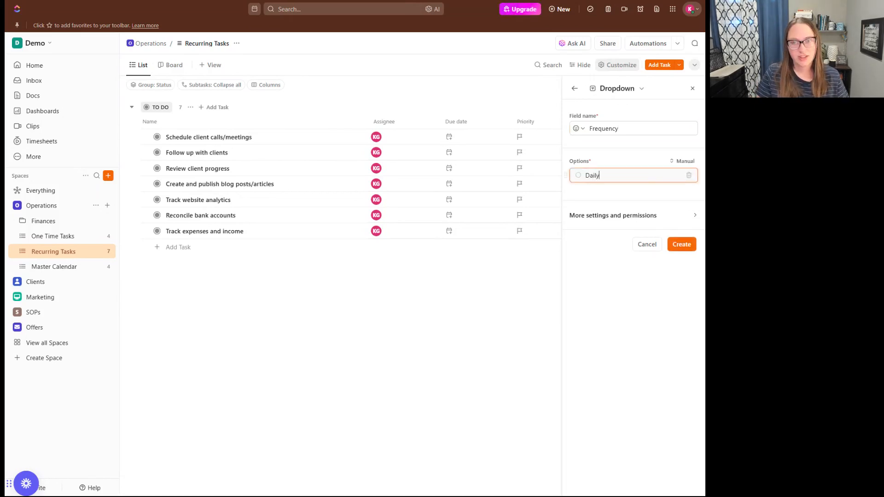
{"action": "key", "text": "Return"}
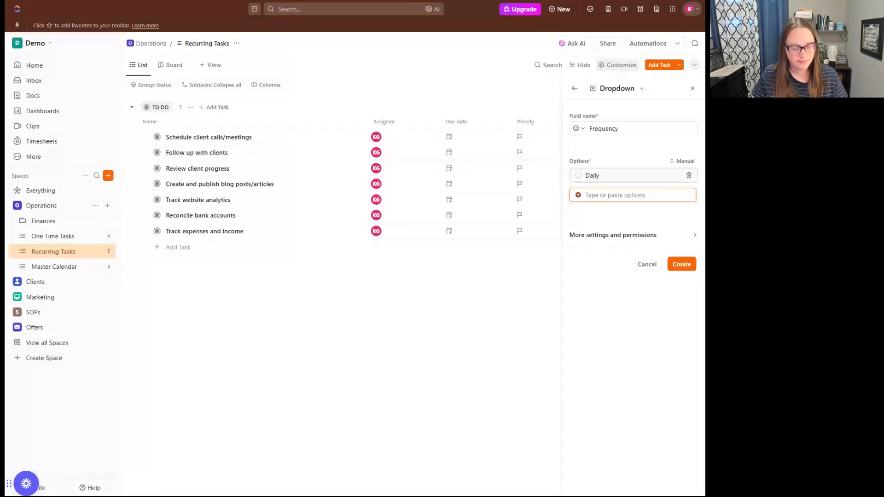
{"action": "type", "text": "Weekly"}
{"action": "key", "text": "Return"}
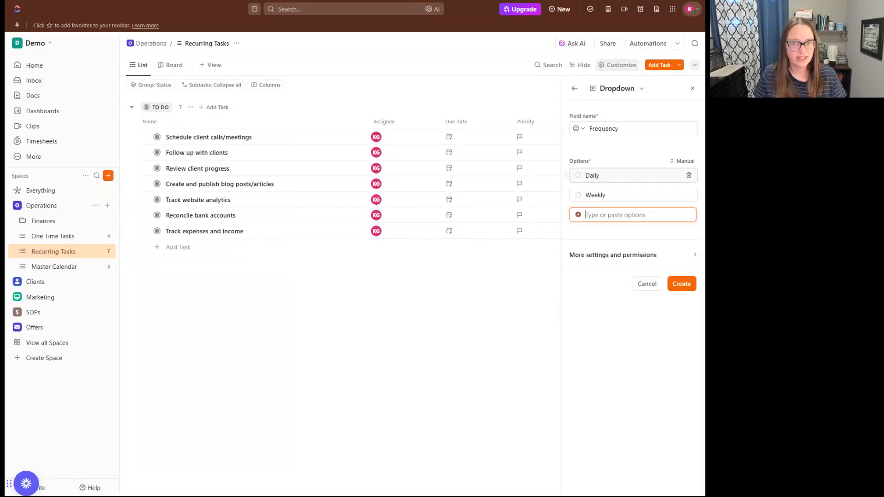
{"action": "type", "text": "Monthly"}
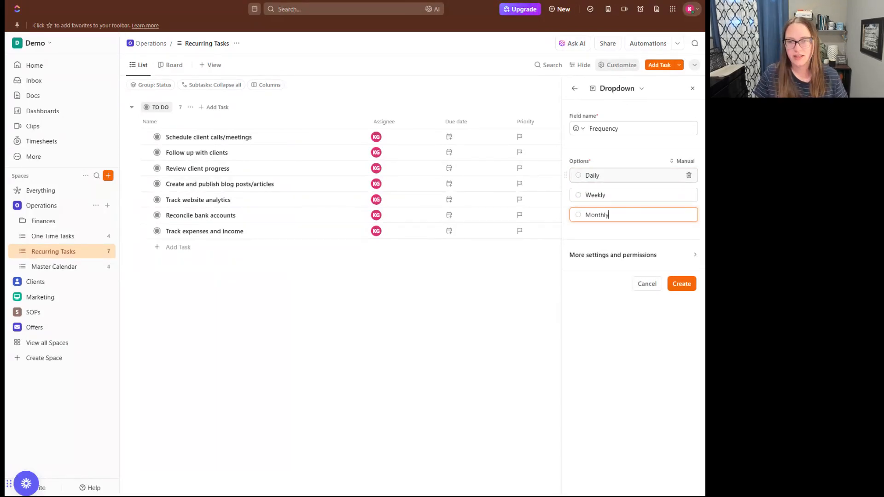
{"action": "key", "text": "Return"}
{"action": "type", "text": "Yearly"}
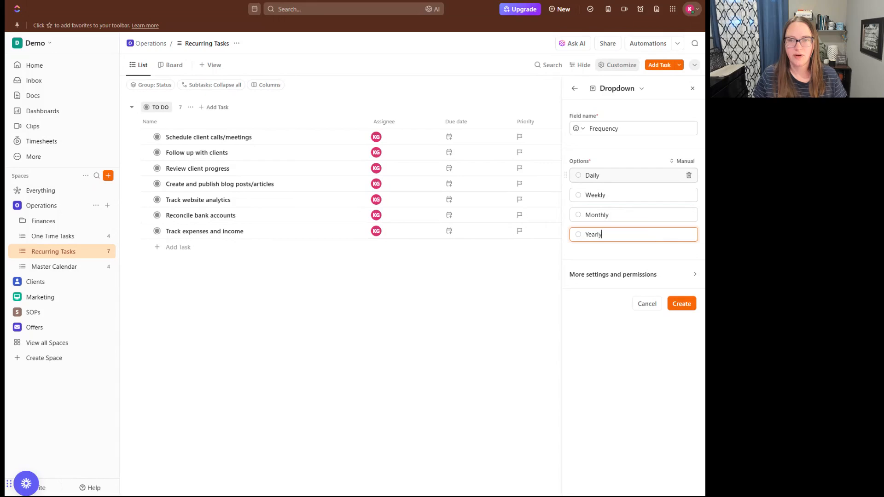
{"action": "left_click", "coordinate": [686, 282]}
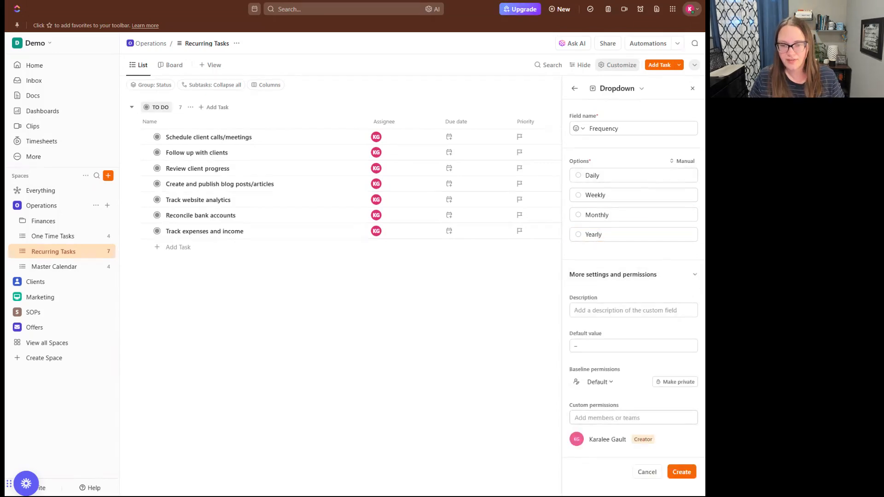
{"action": "left_click", "coordinate": [618, 276]}
{"action": "left_click", "coordinate": [676, 303]}
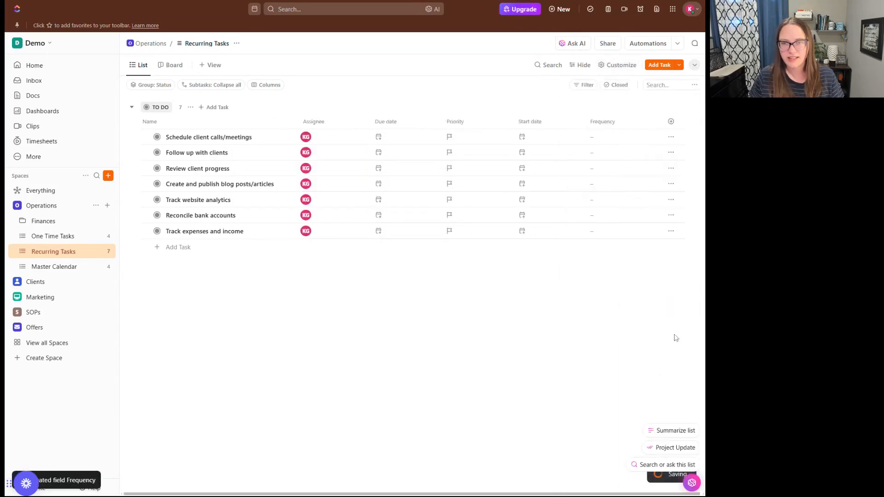
In the Frequency option editor, colour Daily pink and Weekly purple.
{"action": "left_click", "coordinate": [609, 138]}
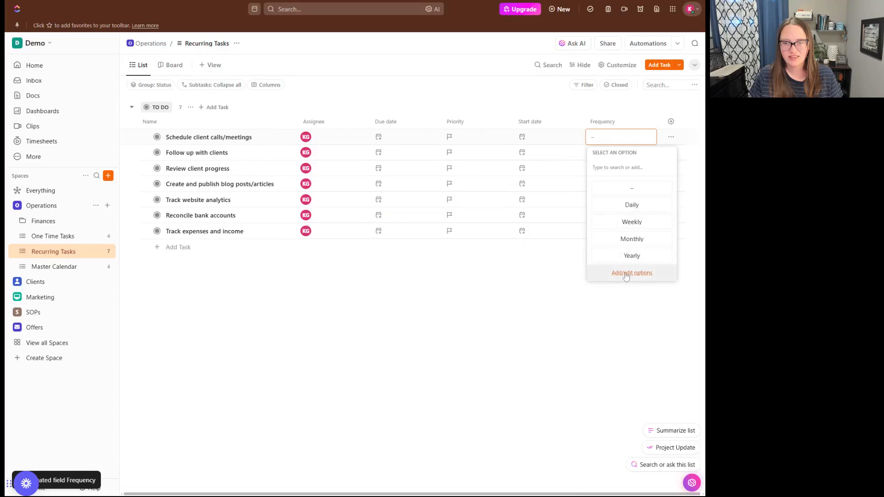
{"action": "left_click", "coordinate": [643, 275]}
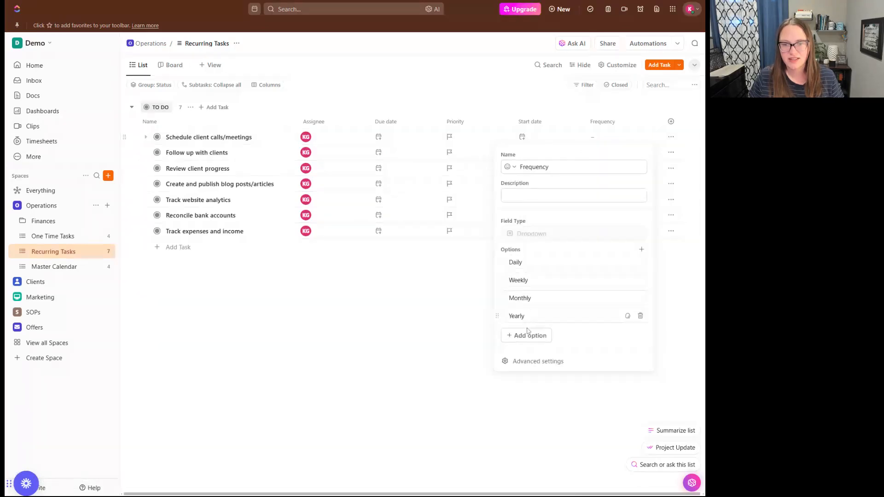
{"action": "left_click", "coordinate": [627, 262]}
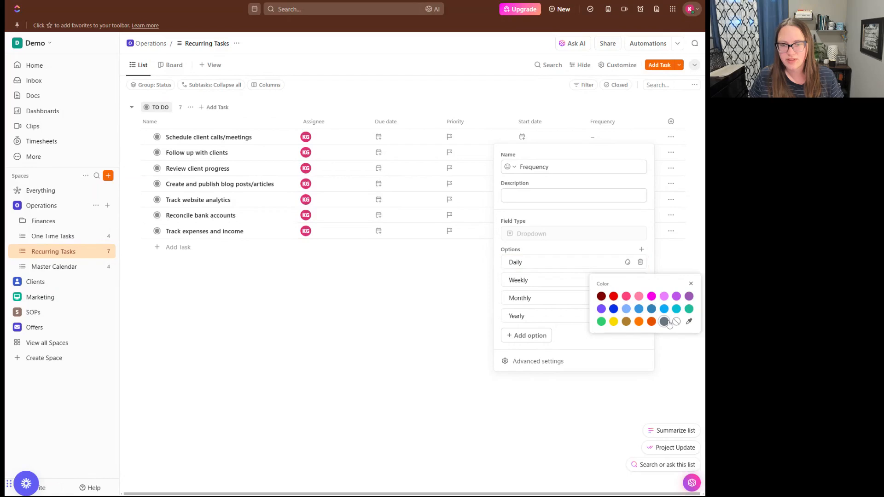
{"action": "left_click", "coordinate": [626, 296]}
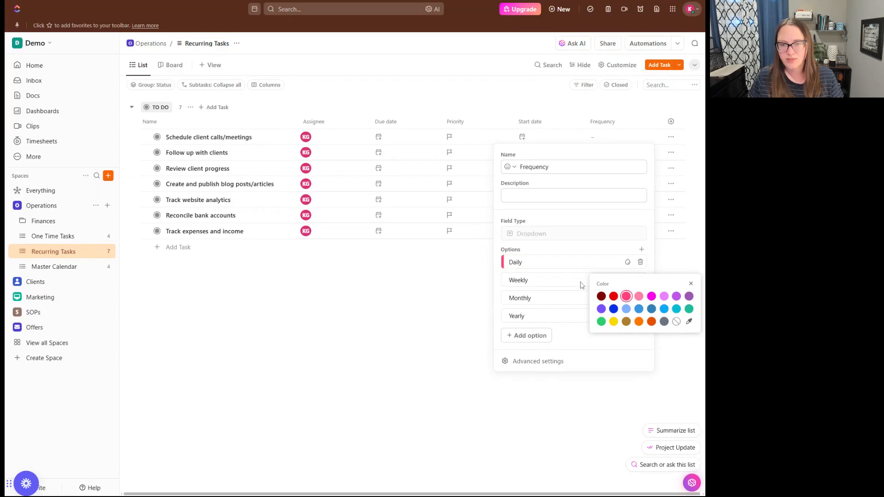
{"action": "left_click", "coordinate": [627, 280]}
{"action": "left_click", "coordinate": [664, 314]}
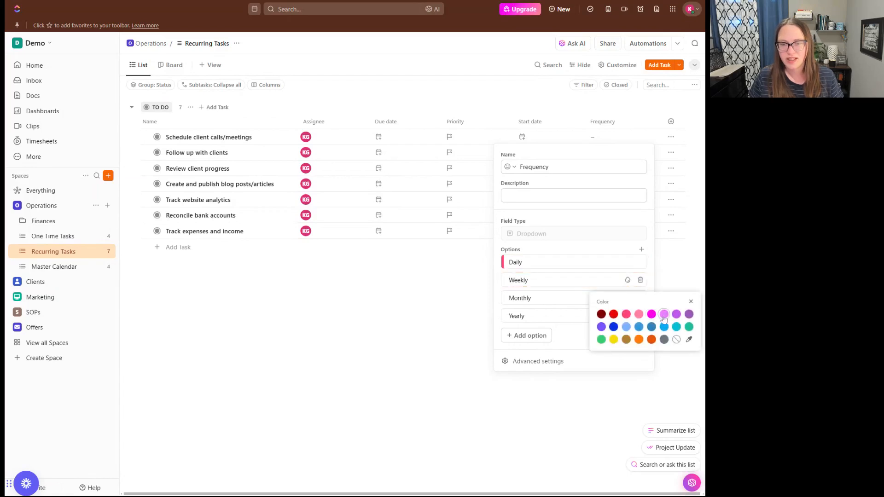
{"action": "left_click", "coordinate": [676, 313]}
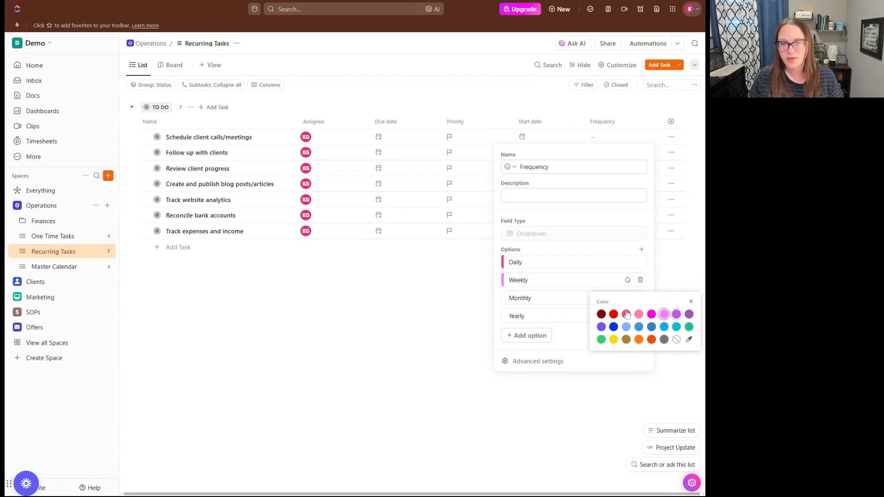
{"action": "left_click", "coordinate": [581, 305]}
Colour Monthly orange and Yearly green, then close the field settings.
{"action": "left_click", "coordinate": [627, 298]}
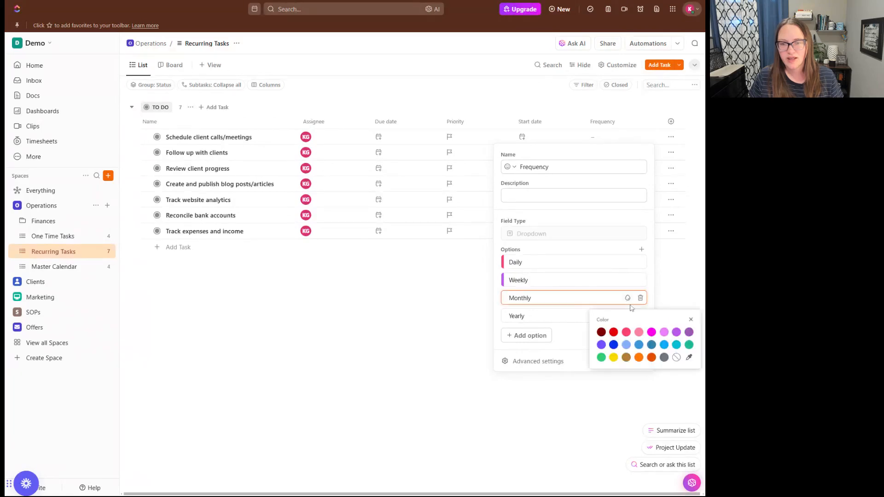
{"action": "left_click", "coordinate": [636, 363]}
{"action": "left_click", "coordinate": [584, 317]}
{"action": "left_click", "coordinate": [627, 315]}
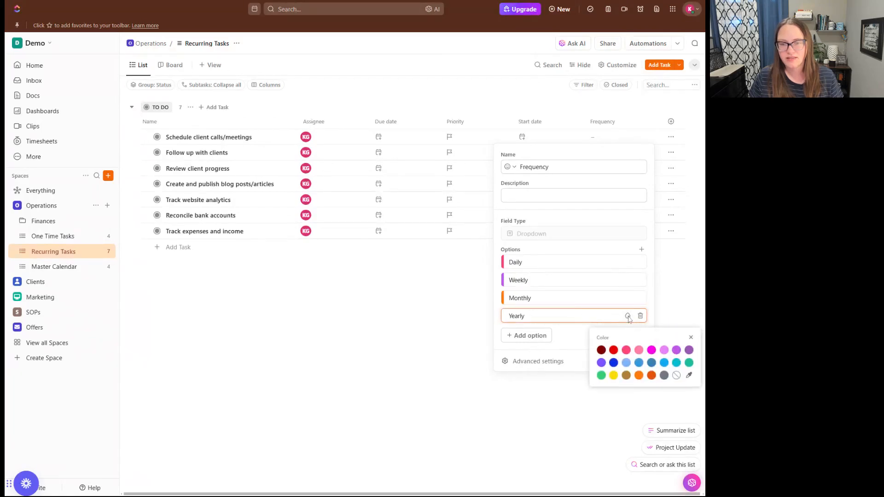
{"action": "left_click", "coordinate": [601, 377]}
{"action": "left_click", "coordinate": [567, 340]}
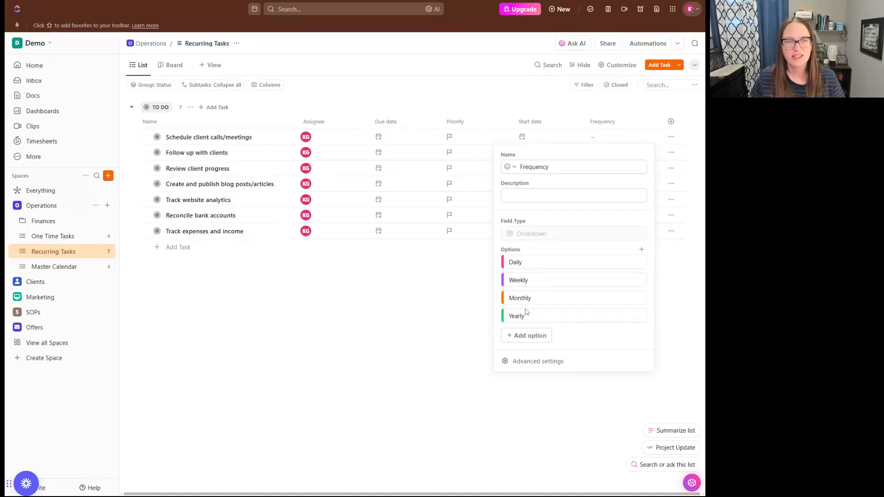
{"action": "left_click", "coordinate": [241, 286]}
Set client calls to Weekly; follow-ups, client progress and website analytics to Monthly.
{"action": "left_click", "coordinate": [593, 139]}
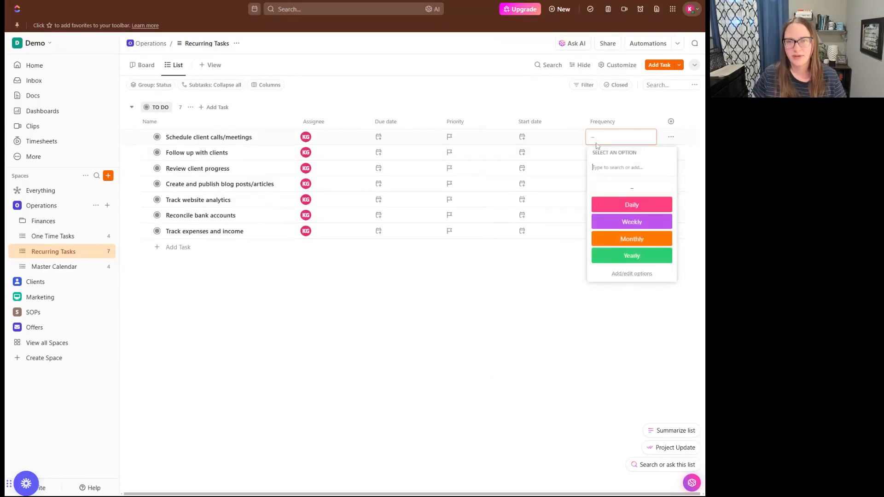
{"action": "left_click", "coordinate": [632, 223]}
{"action": "left_click", "coordinate": [594, 153]}
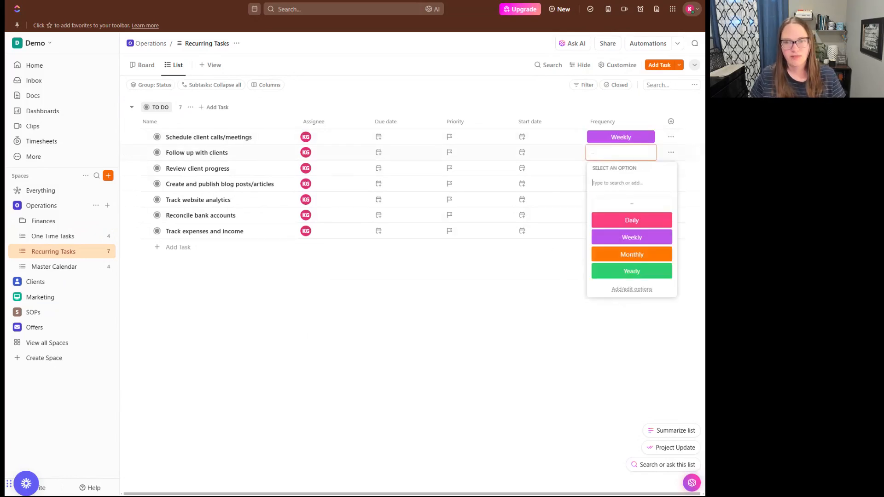
{"action": "left_click", "coordinate": [615, 254]}
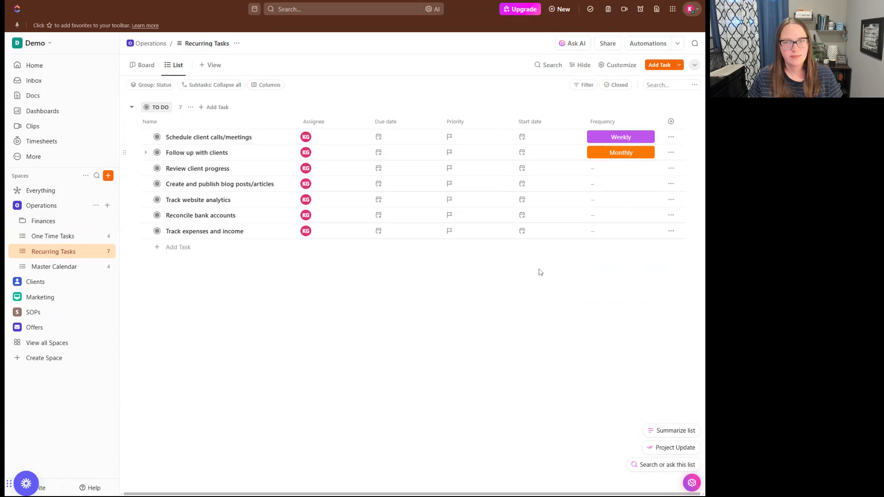
{"action": "left_click", "coordinate": [608, 168]}
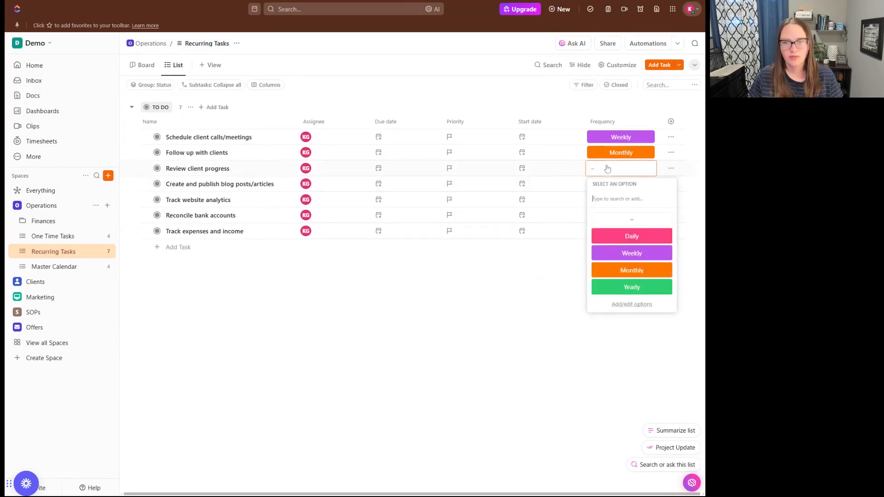
{"action": "left_click", "coordinate": [624, 273]}
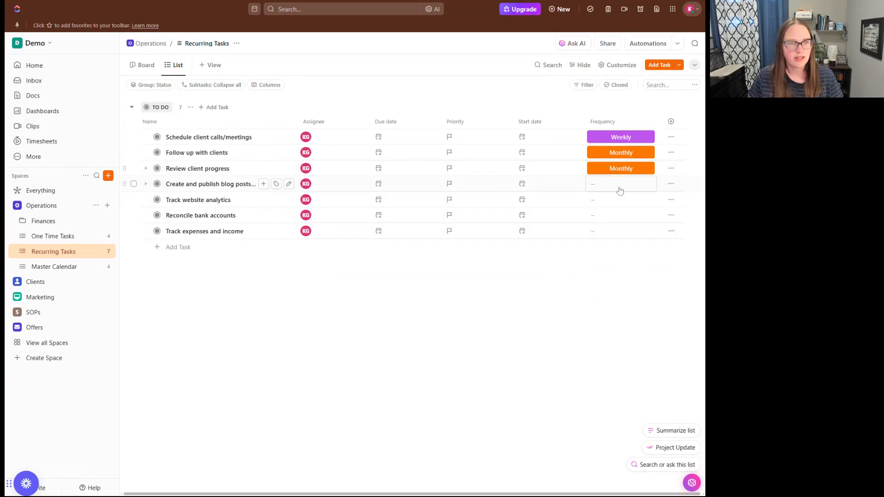
{"action": "left_click", "coordinate": [619, 204]}
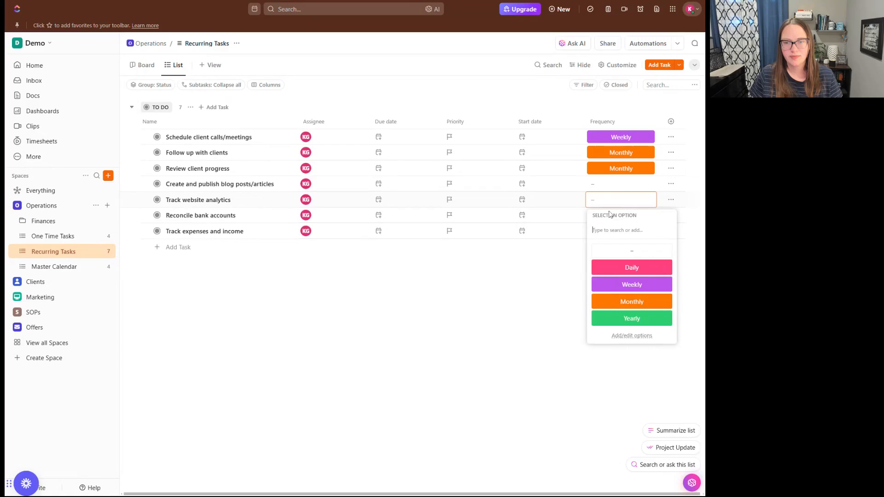
{"action": "left_click", "coordinate": [612, 302]}
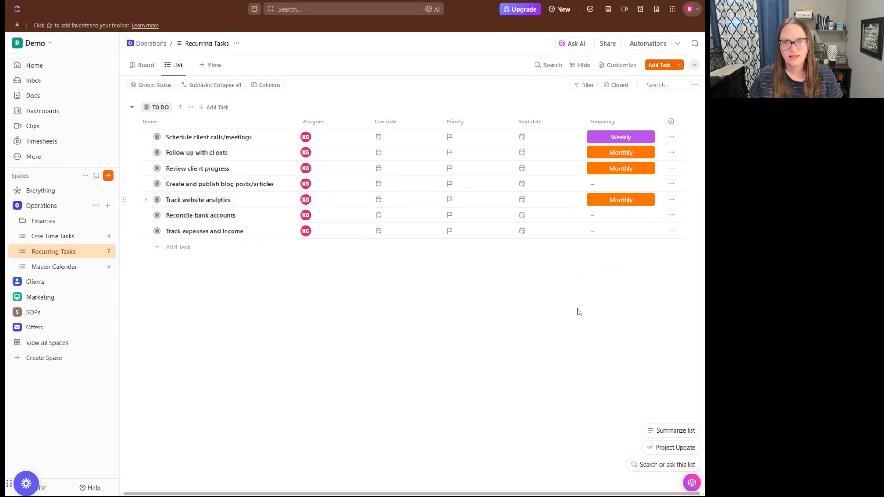
Set expenses and income to Yearly, bank reconciliation to Monthly, blog posts to Yearly.
{"action": "left_click", "coordinate": [619, 231]}
{"action": "left_click", "coordinate": [627, 353]}
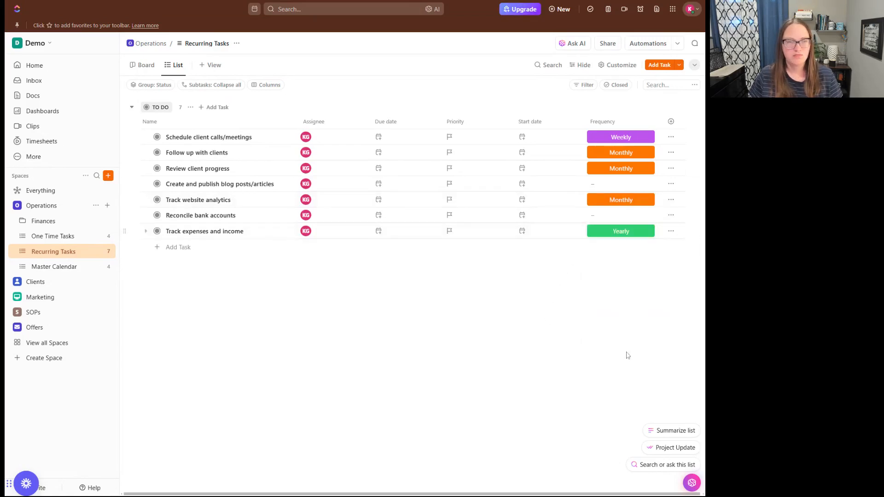
{"action": "left_click", "coordinate": [606, 216]}
{"action": "left_click", "coordinate": [621, 317]}
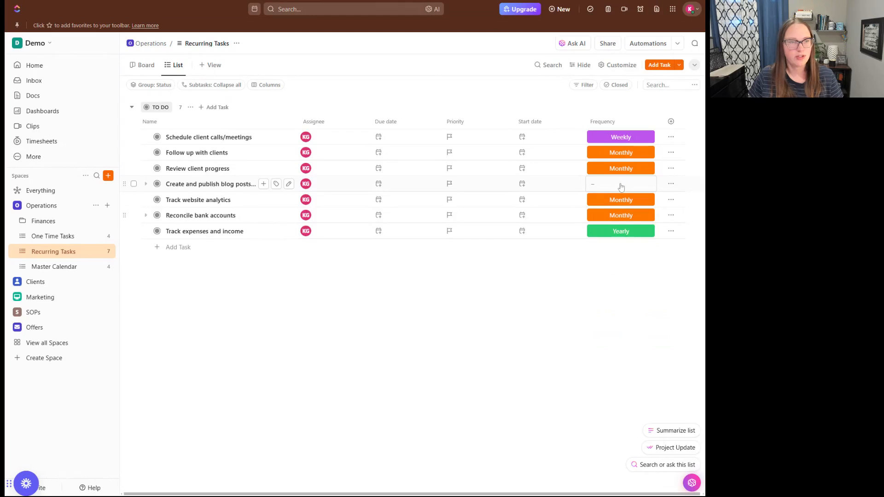
{"action": "left_click", "coordinate": [620, 186]}
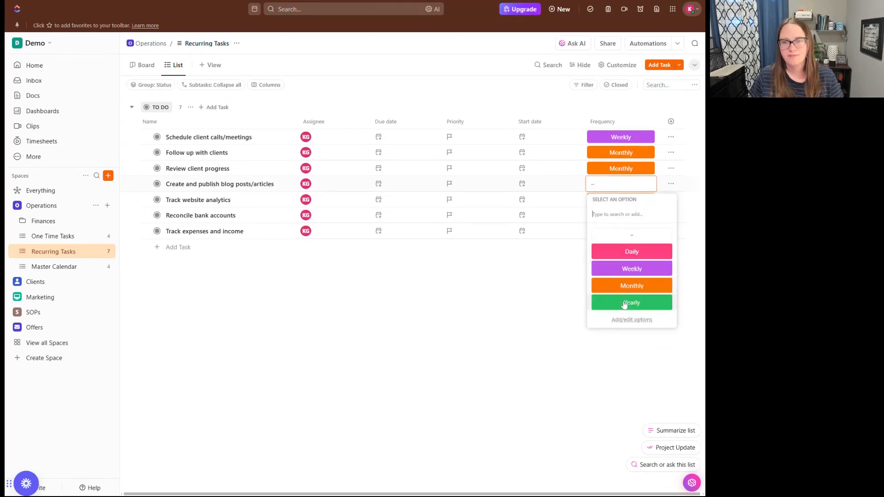
{"action": "left_click", "coordinate": [594, 304]}
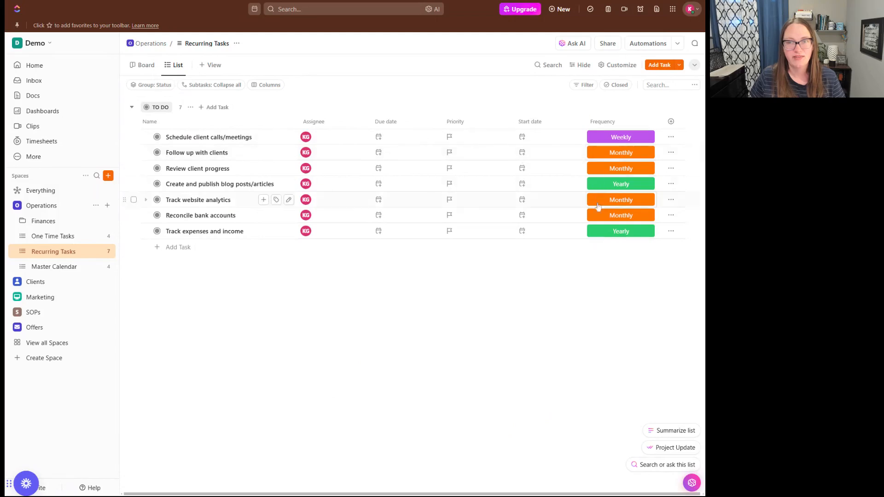
Change the list grouping from Status to Frequency and save the view with Ctrl+S.
{"action": "left_click", "coordinate": [156, 86]}
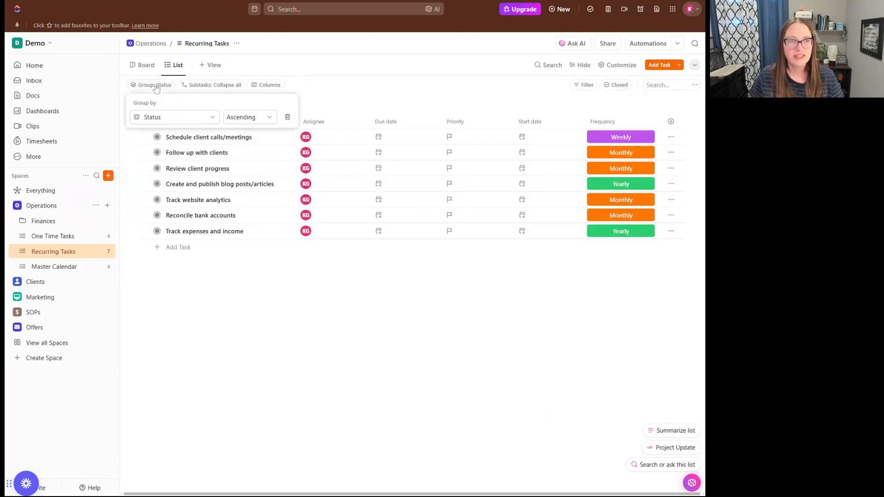
{"action": "left_click", "coordinate": [166, 119]}
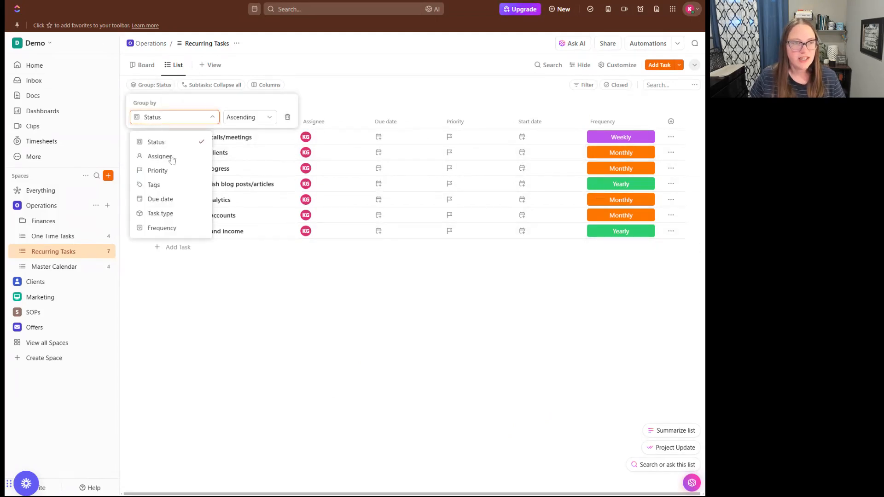
{"action": "left_click", "coordinate": [161, 228]}
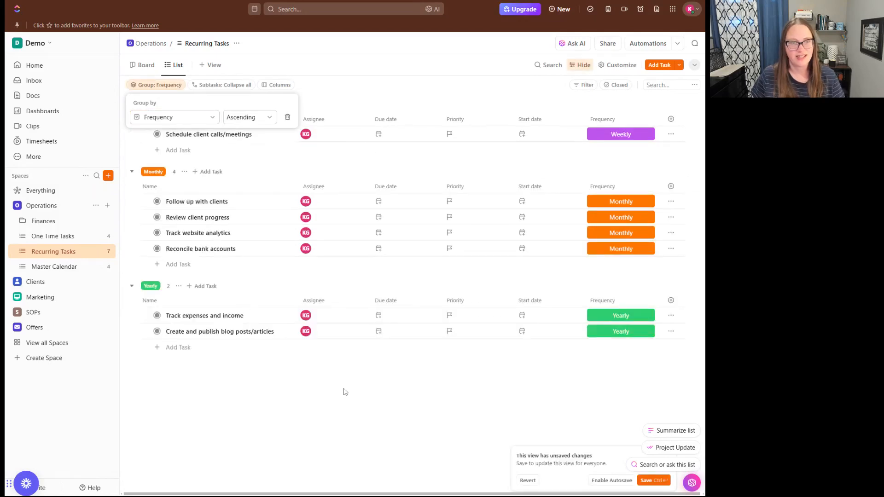
{"action": "left_click", "coordinate": [424, 431]}
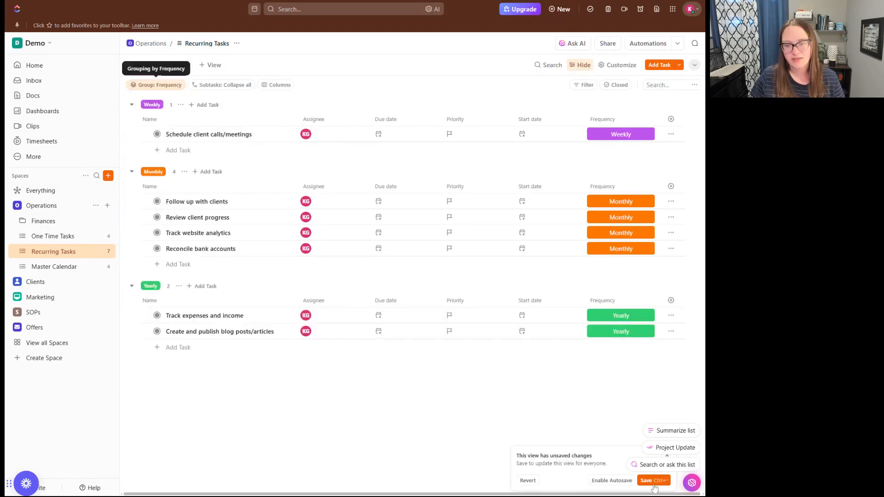
{"action": "key", "text": "ctrl+s"}
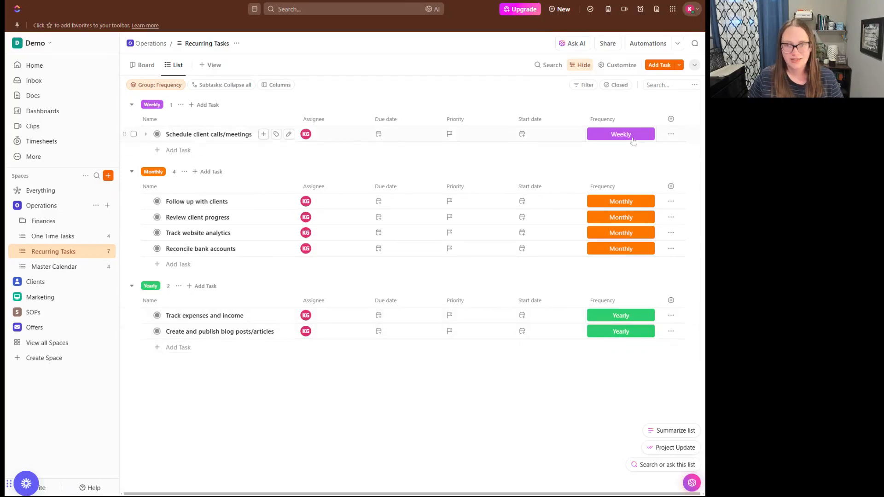
Switch to Board view and group its columns by Frequency instead of Status.
{"action": "left_click", "coordinate": [155, 66]}
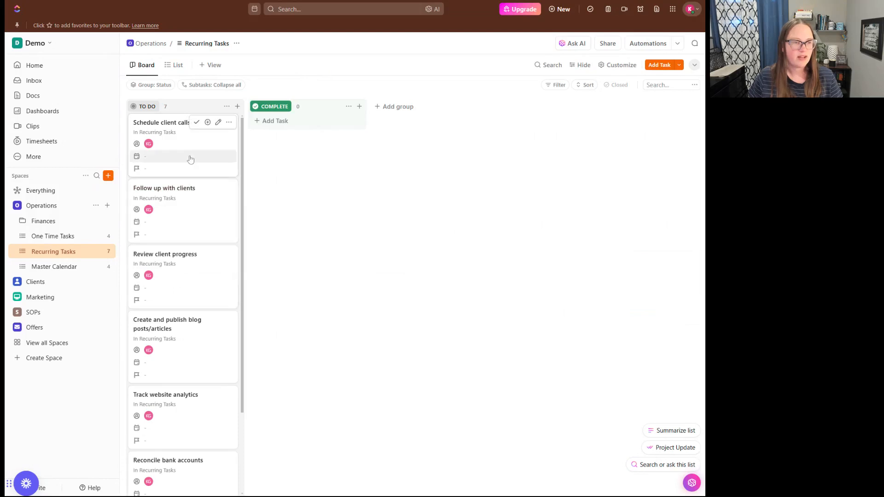
{"action": "scroll", "coordinate": [190, 163], "scroll_direction": "down", "scroll_amount": 3}
{"action": "scroll", "coordinate": [184, 152], "scroll_direction": "up", "scroll_amount": 3}
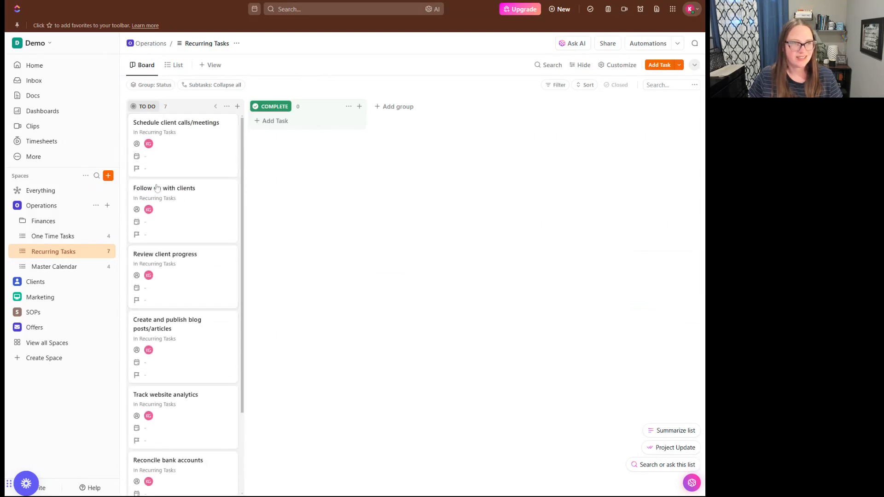
{"action": "scroll", "coordinate": [163, 244], "scroll_direction": "down", "scroll_amount": 3}
{"action": "scroll", "coordinate": [163, 245], "scroll_direction": "up", "scroll_amount": 3}
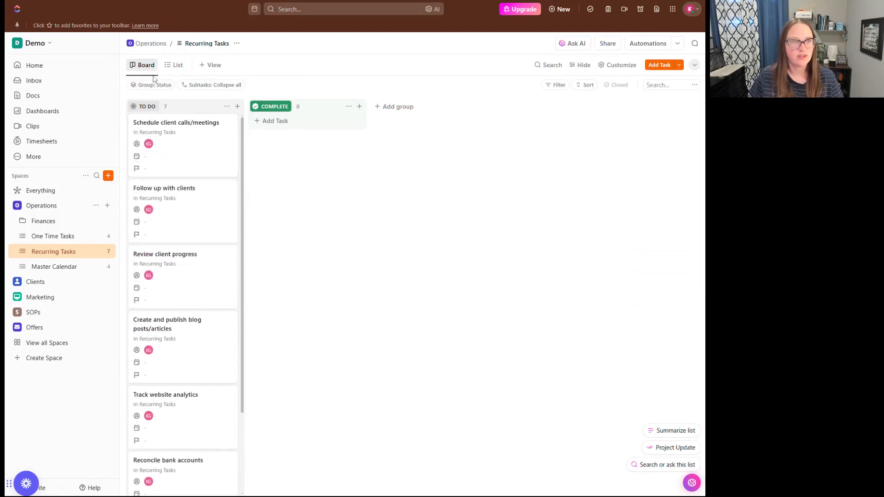
{"action": "left_click", "coordinate": [152, 85]}
{"action": "left_click", "coordinate": [166, 120]}
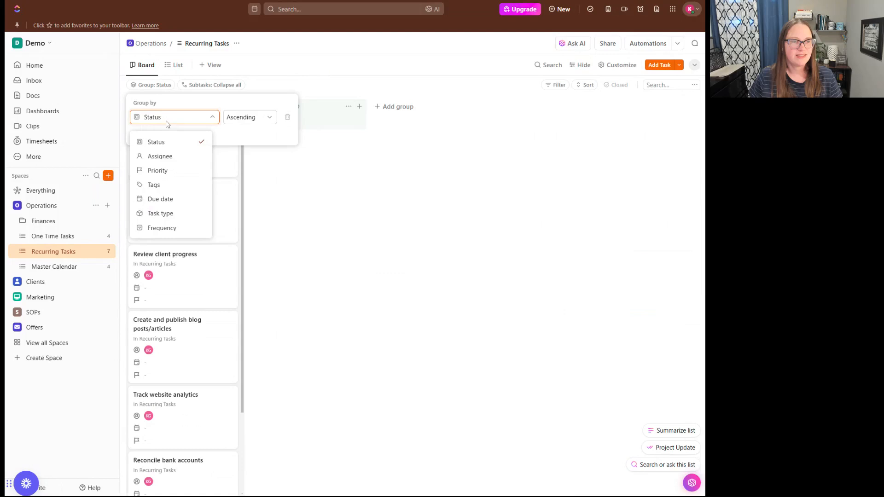
{"action": "left_click", "coordinate": [162, 228]}
{"action": "left_click", "coordinate": [247, 314]}
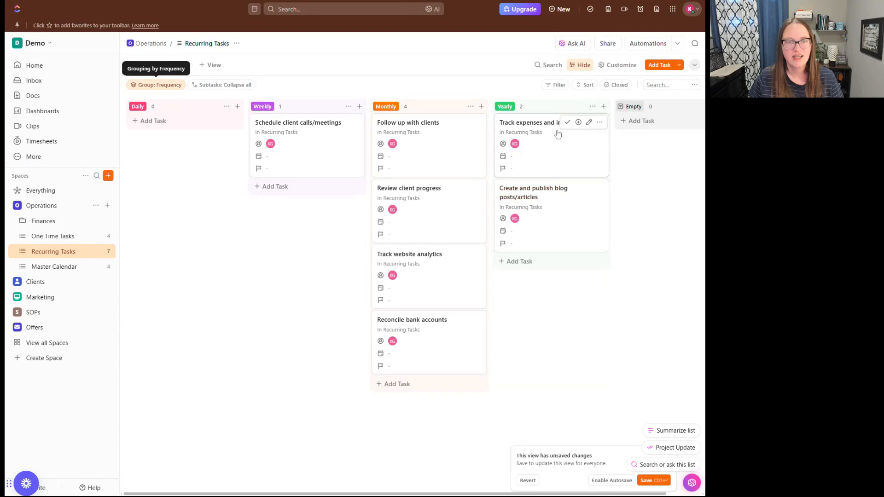
Turn on the Status field in the board's Customize settings so cards show TO DO.
{"action": "left_click", "coordinate": [631, 66]}
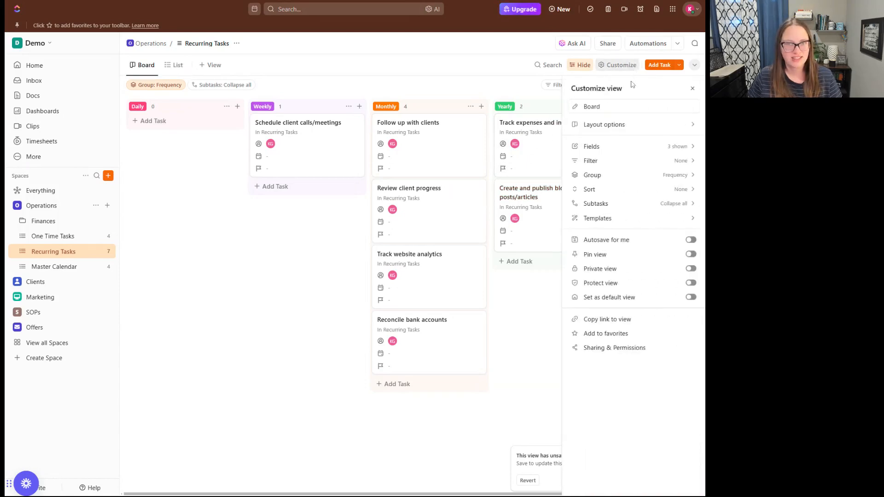
{"action": "left_click", "coordinate": [670, 150]}
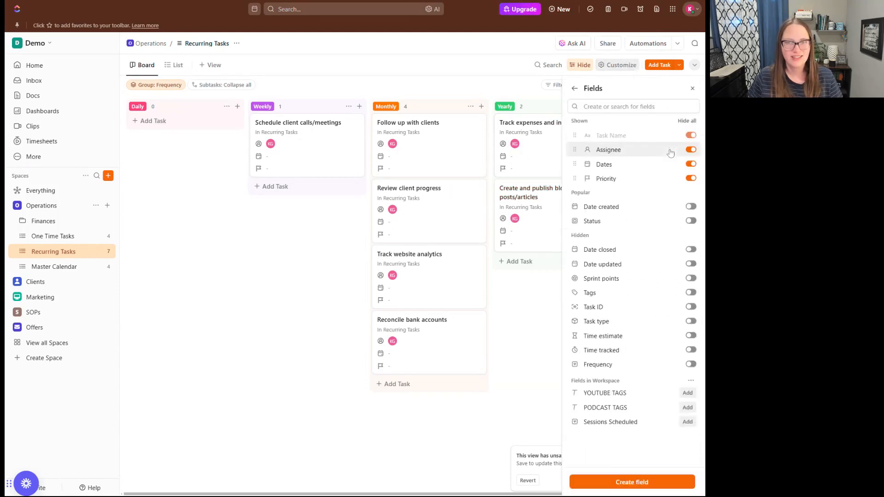
{"action": "left_click", "coordinate": [690, 222]}
{"action": "left_click", "coordinate": [544, 366]}
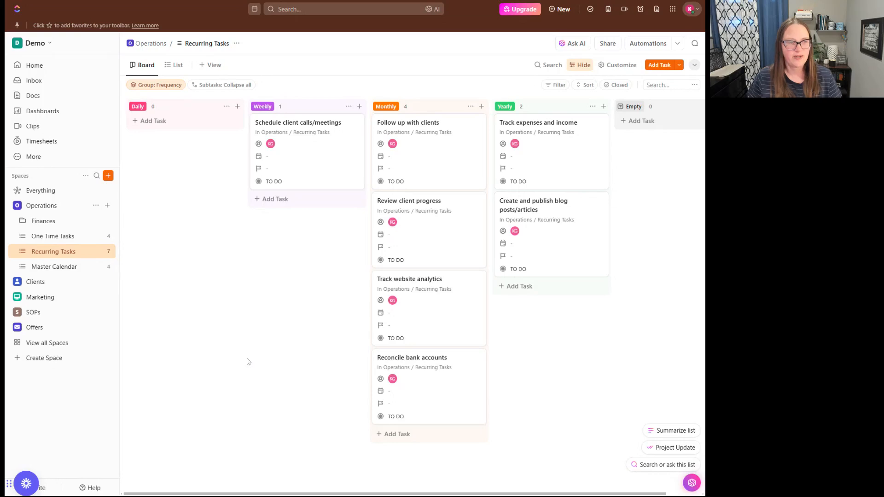
Select Use custom statuses in Recurring Tasks' List statuses, then return to List view.
{"action": "left_click", "coordinate": [280, 182]}
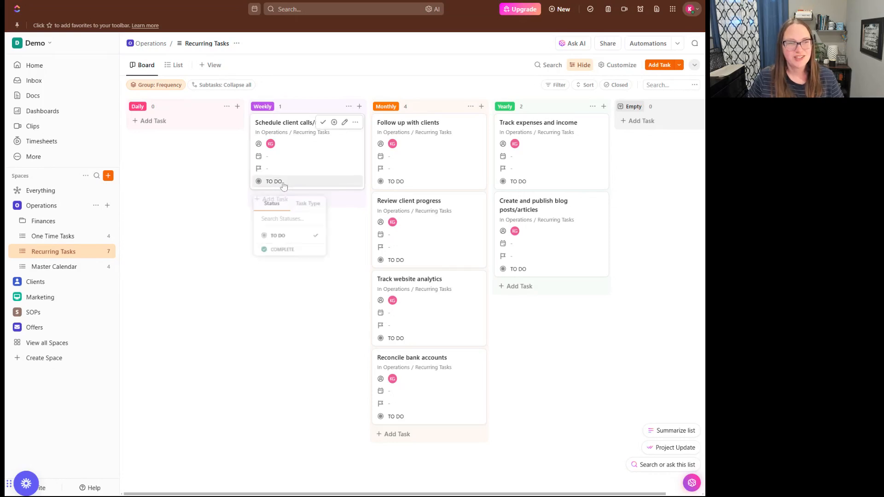
{"action": "left_click", "coordinate": [153, 296]}
{"action": "left_click", "coordinate": [109, 251]}
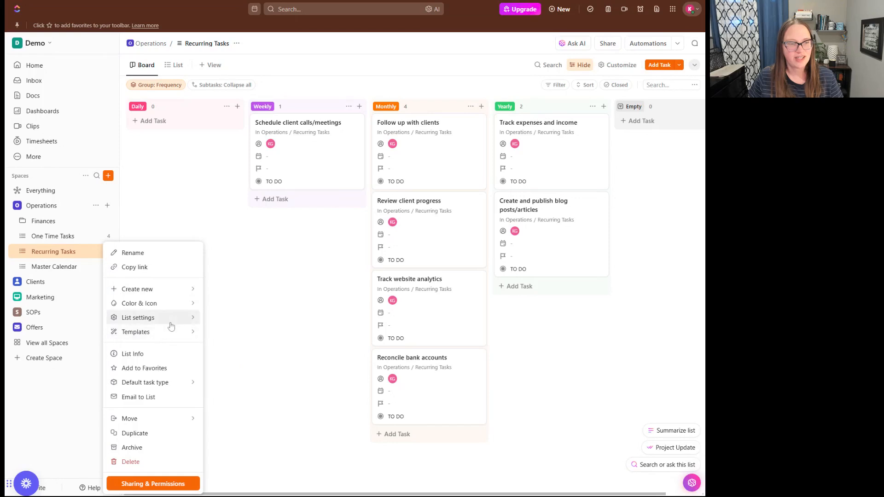
{"action": "mouse_move", "coordinate": [172, 318]}
{"action": "left_click", "coordinate": [280, 353]}
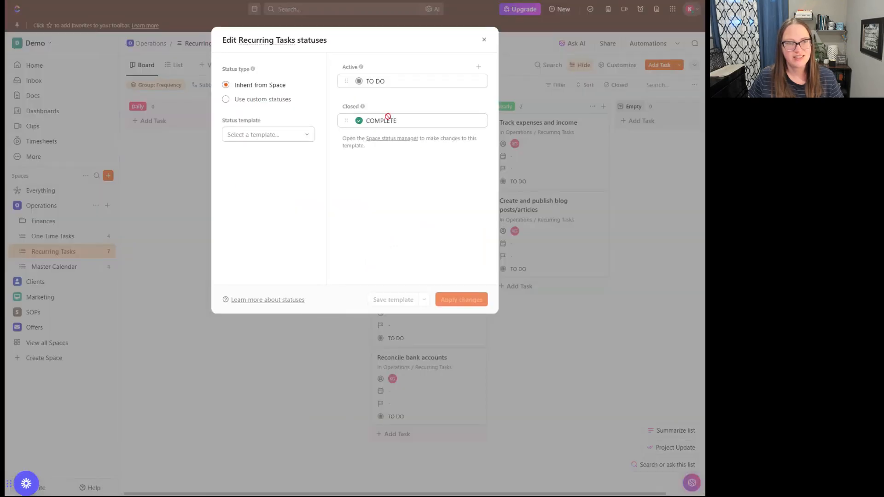
{"action": "left_click", "coordinate": [225, 100]}
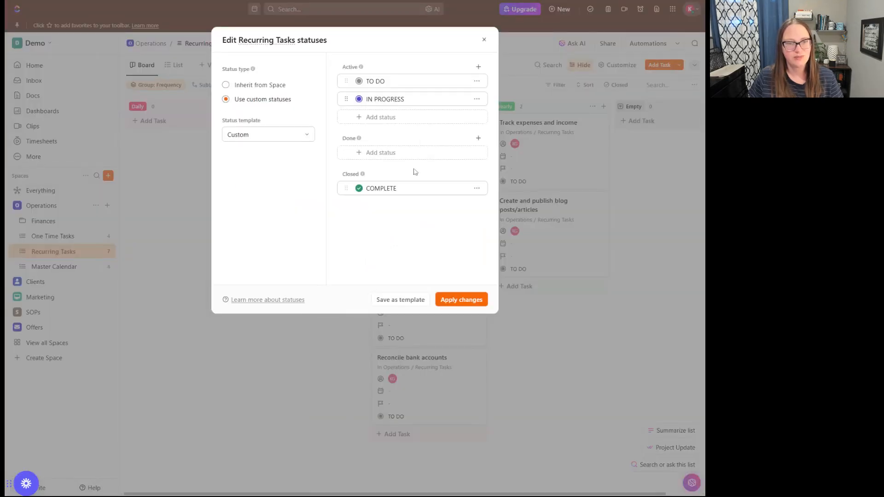
{"action": "left_click", "coordinate": [483, 39]}
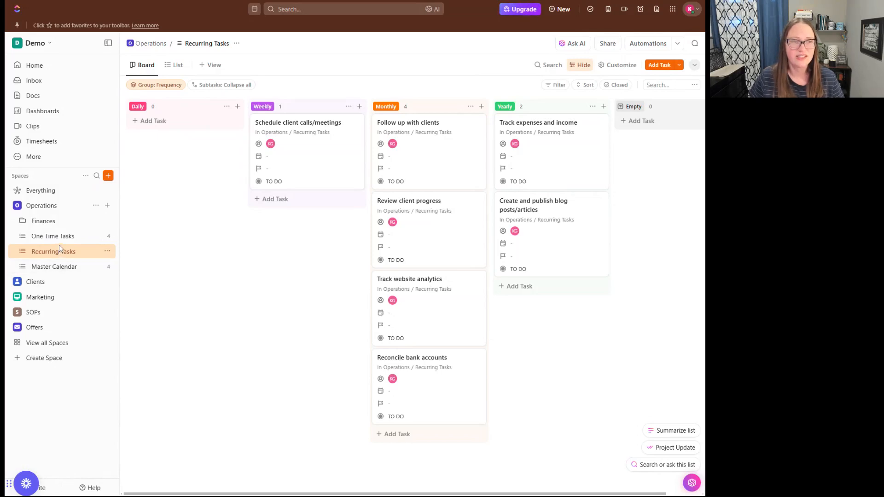
{"action": "left_click", "coordinate": [174, 65]}
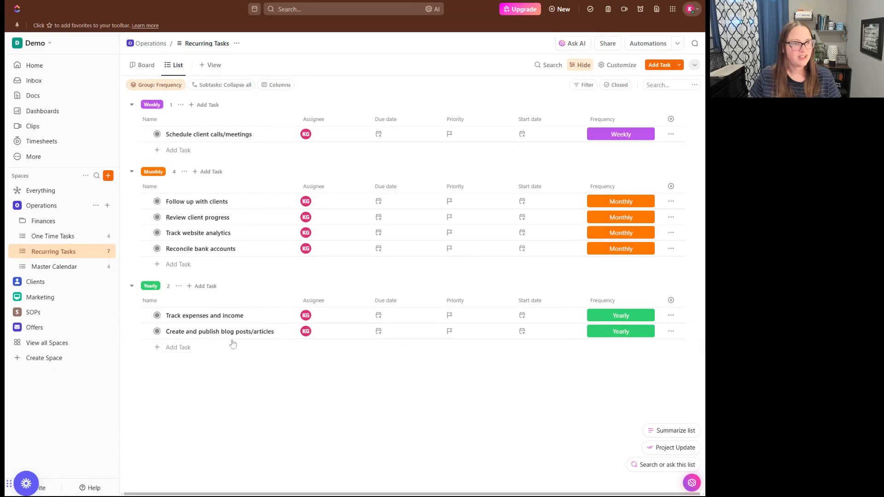
Open Marketing > Content Planning > Weekly Emails and set task 1's due date to Jan 29.
{"action": "left_click", "coordinate": [48, 298]}
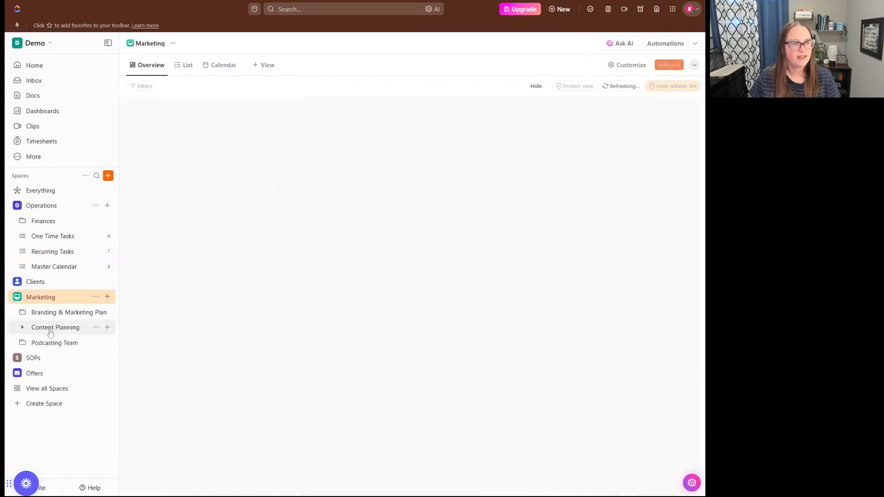
{"action": "left_click", "coordinate": [51, 326]}
{"action": "left_click", "coordinate": [50, 344]}
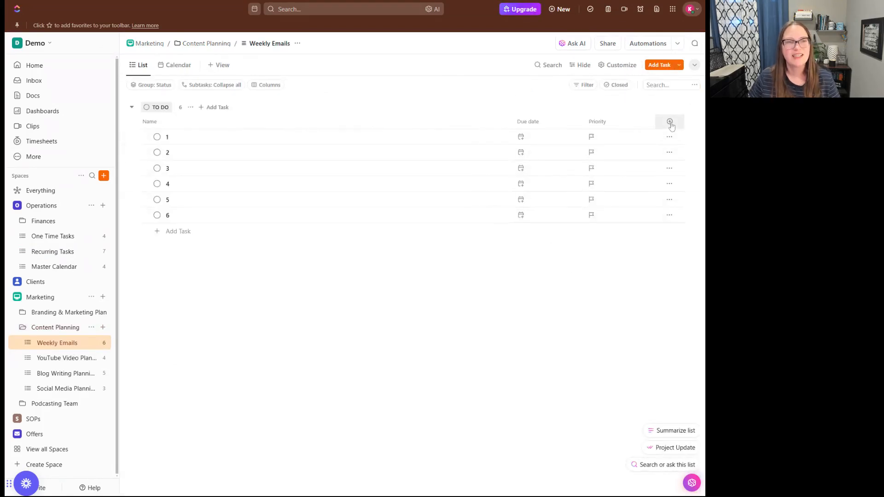
{"action": "left_click", "coordinate": [530, 139]}
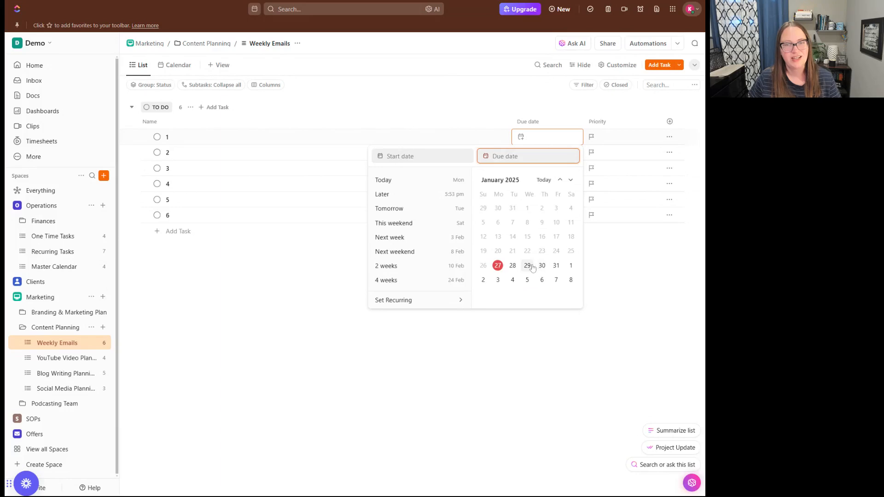
{"action": "left_click", "coordinate": [528, 266]}
Add a new Date field named LIVE DATE to the Weekly Emails list.
{"action": "left_click", "coordinate": [645, 184]}
{"action": "left_click", "coordinate": [670, 122]}
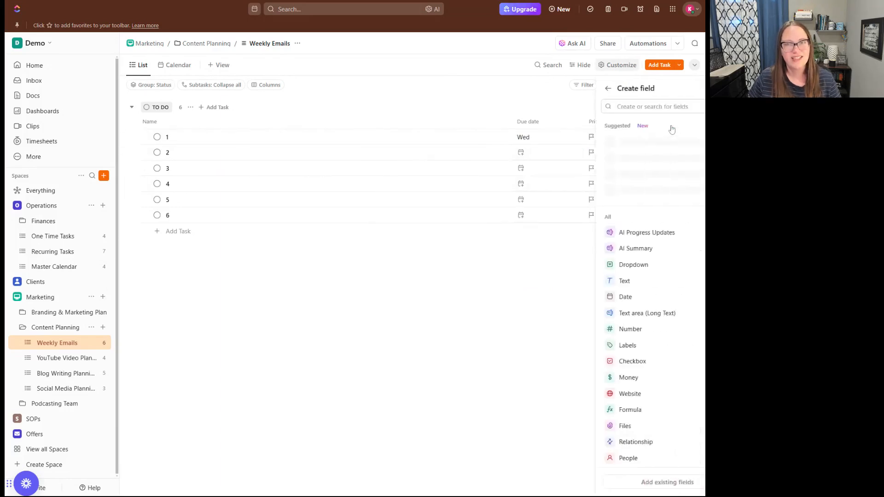
{"action": "left_click", "coordinate": [625, 297]}
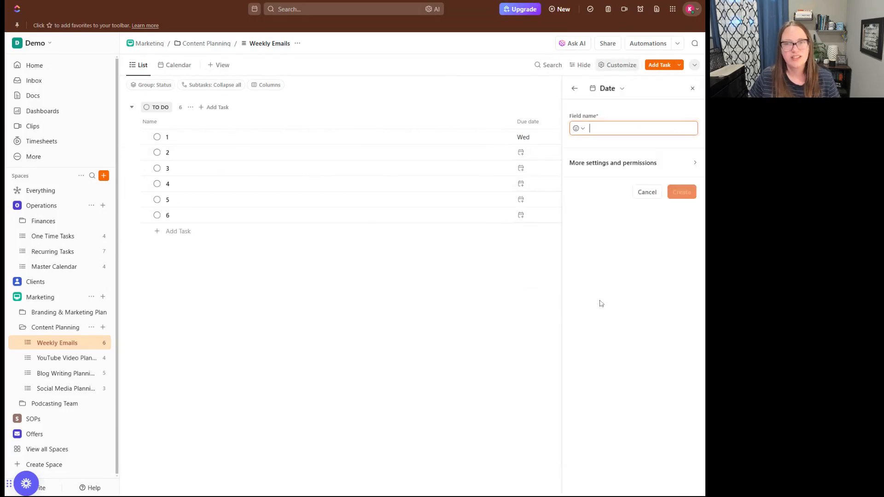
{"action": "type", "text": "LIV"}
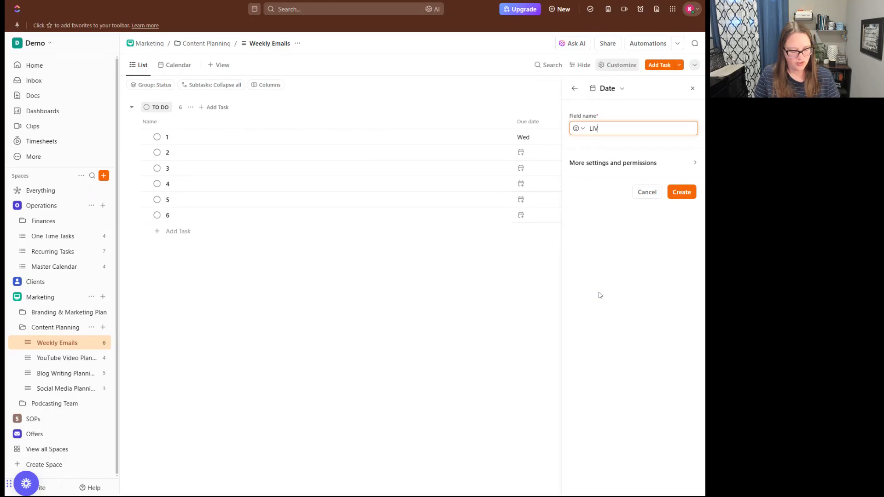
{"action": "type", "text": "E DATE"}
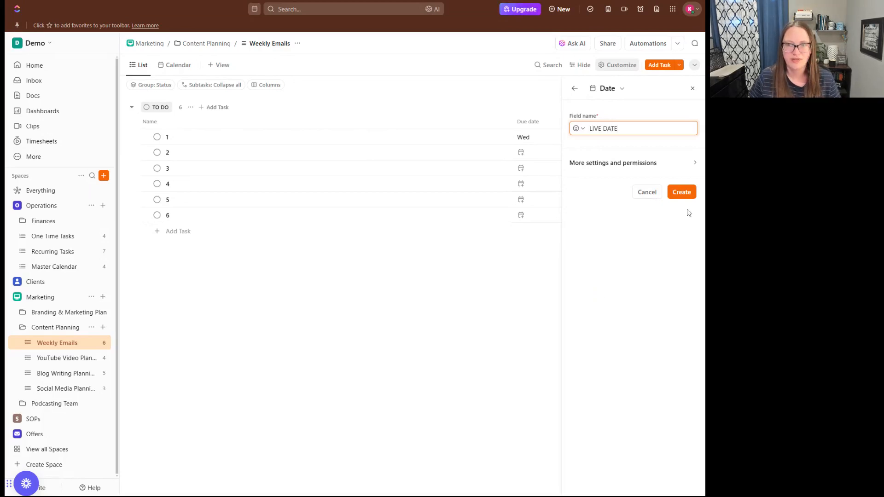
{"action": "left_click", "coordinate": [682, 193]}
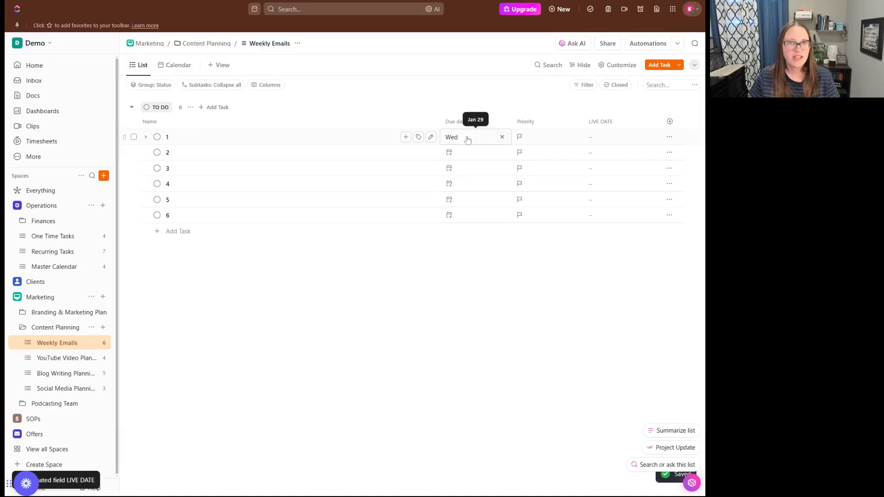
Give task 1 a LIVE DATE of Jan 31 and briefly check the Calendar view.
{"action": "left_click", "coordinate": [615, 137]}
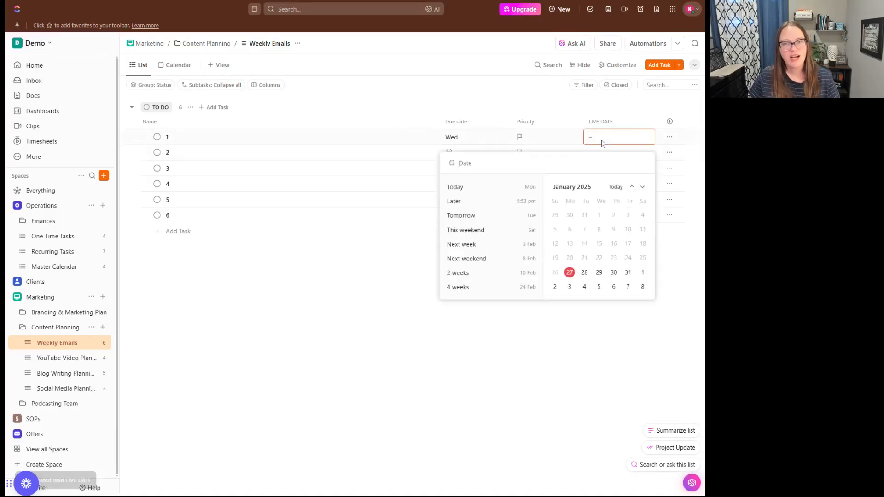
{"action": "left_click", "coordinate": [628, 272]}
{"action": "left_click", "coordinate": [561, 381]}
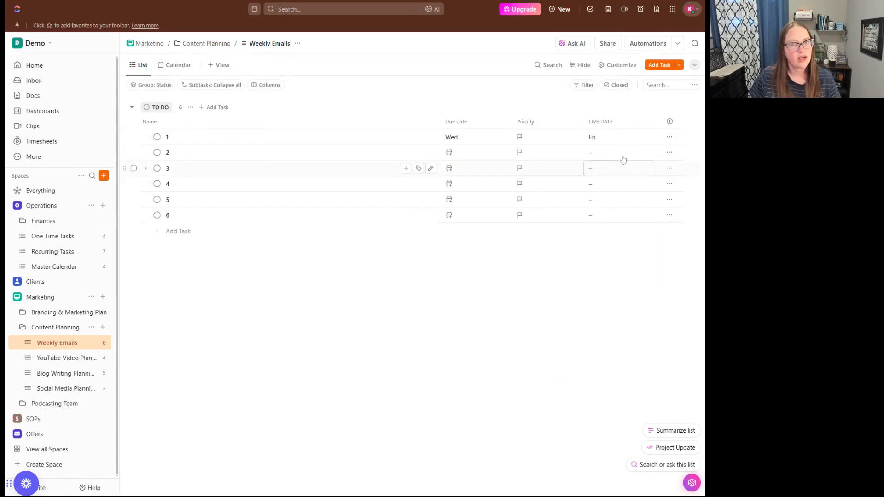
{"action": "left_click", "coordinate": [190, 66]}
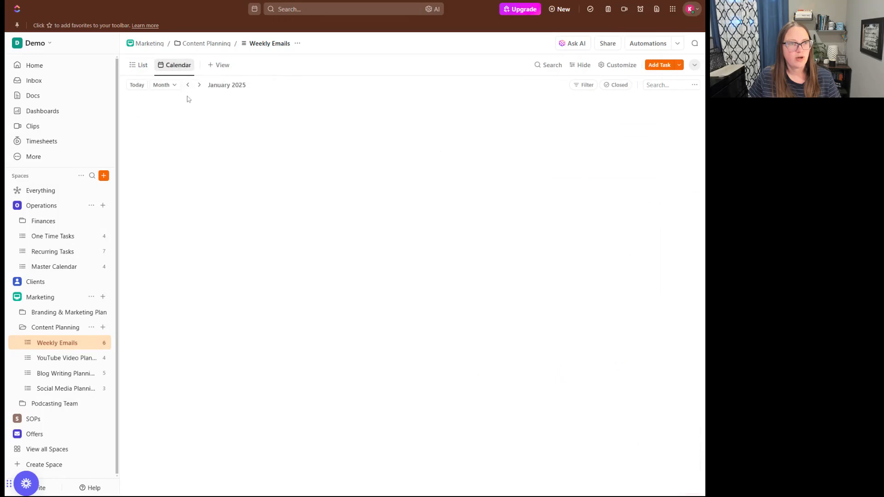
{"action": "left_click", "coordinate": [139, 65]}
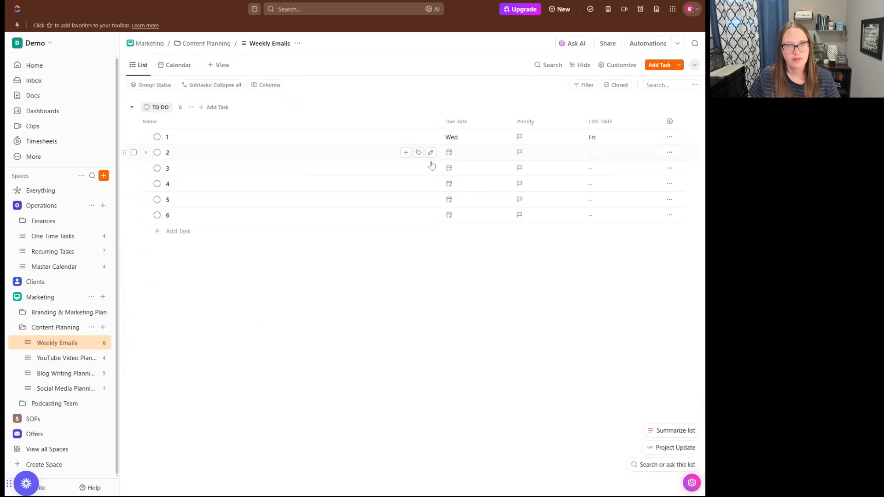
Set the LIVE DATE of task 2 to Feb 7 and task 3 to Feb 14.
{"action": "left_click", "coordinate": [614, 153]}
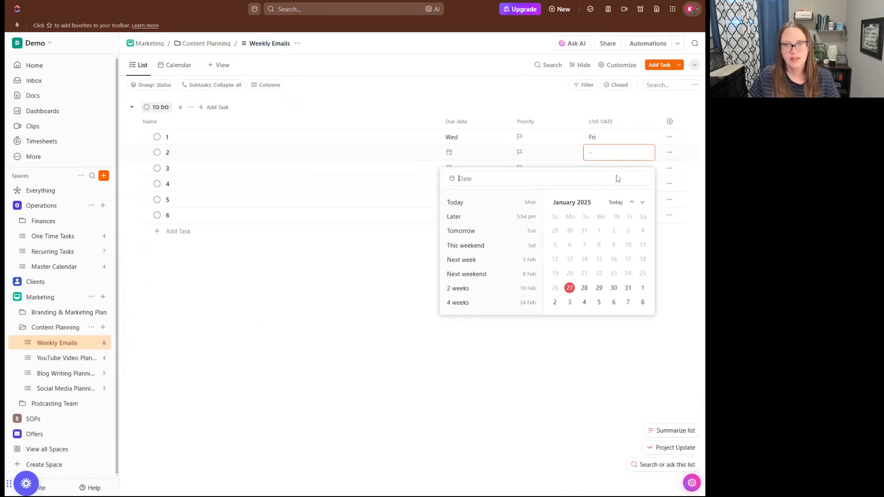
{"action": "left_click", "coordinate": [627, 302]}
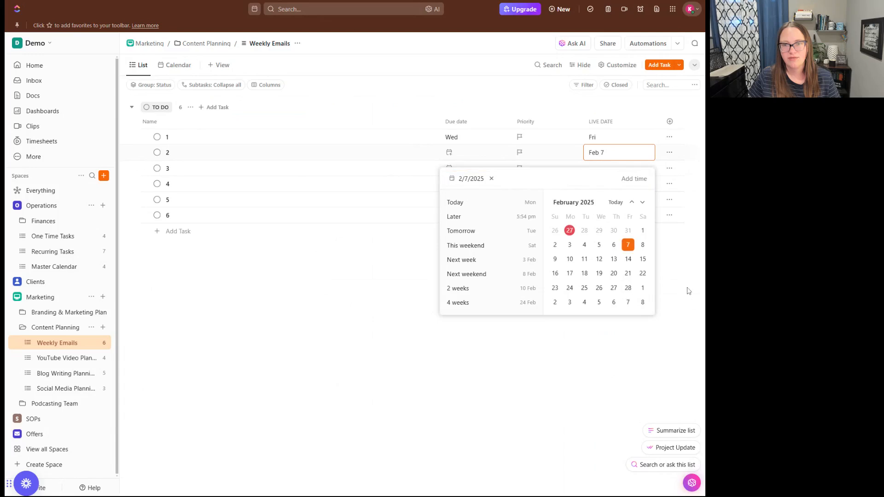
{"action": "left_click", "coordinate": [602, 175]}
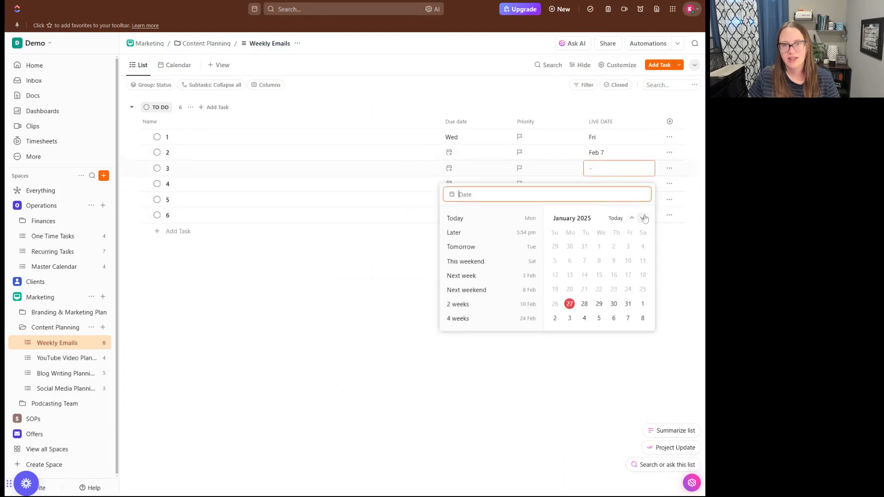
{"action": "left_click", "coordinate": [645, 219]}
{"action": "left_click", "coordinate": [628, 275]}
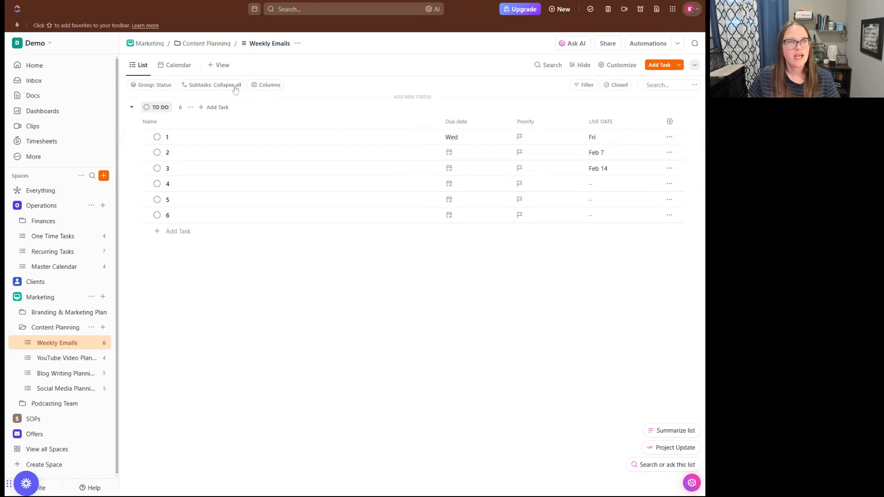
Show Weekly Emails on the January 2025 calendar and check task 1's due date of Jan 29.
{"action": "left_click", "coordinate": [176, 65]}
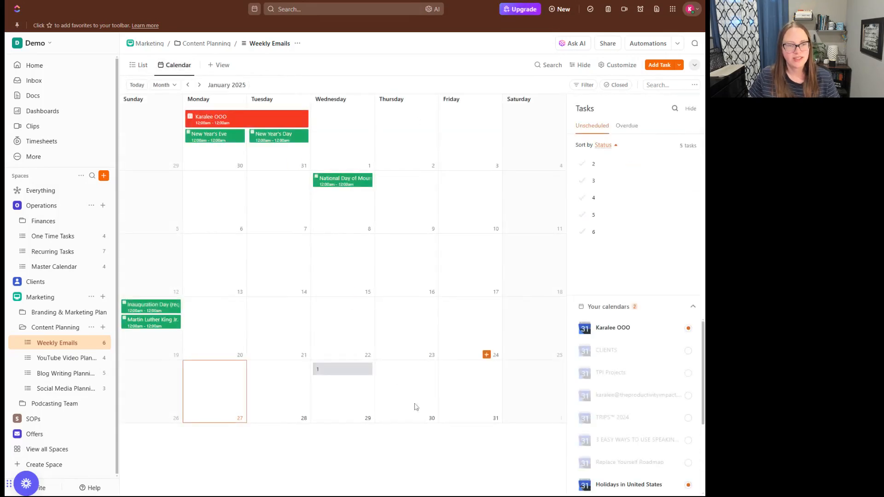
{"action": "left_click", "coordinate": [334, 373]}
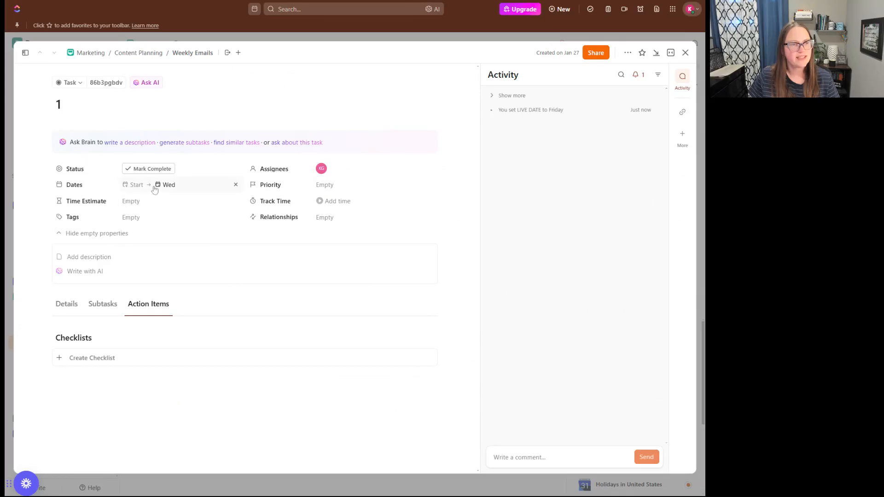
{"action": "left_click", "coordinate": [170, 185]}
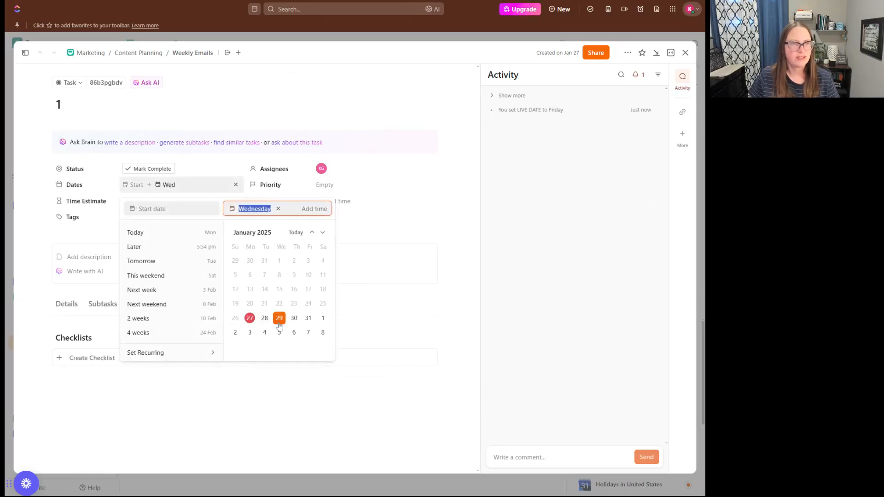
{"action": "left_click", "coordinate": [686, 55]}
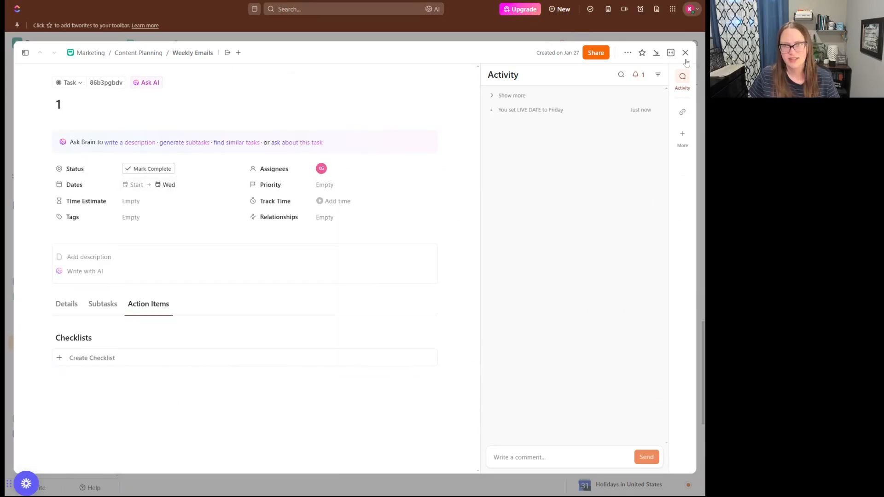
{"action": "left_click", "coordinate": [686, 53]}
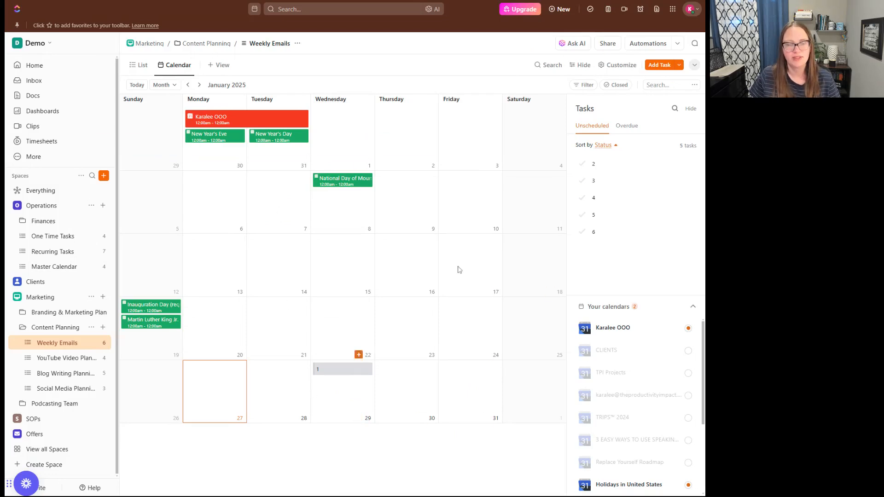
{"action": "left_click", "coordinate": [139, 65]}
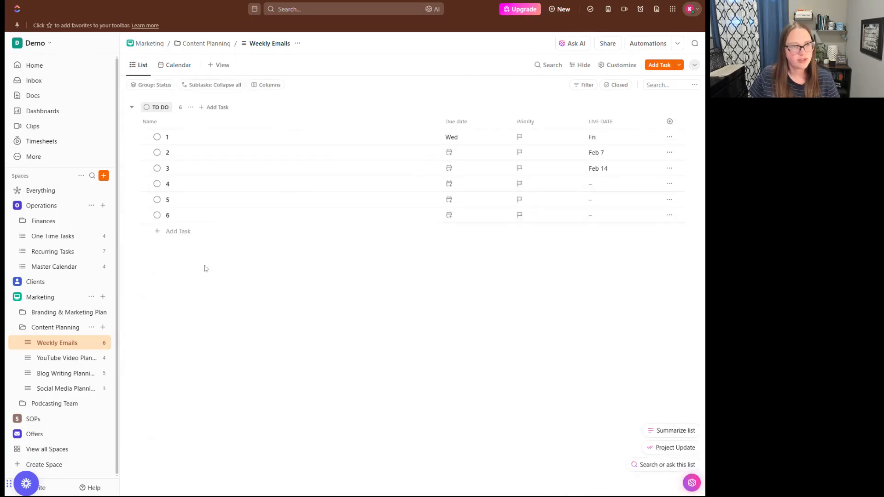
{"action": "left_click", "coordinate": [175, 65]}
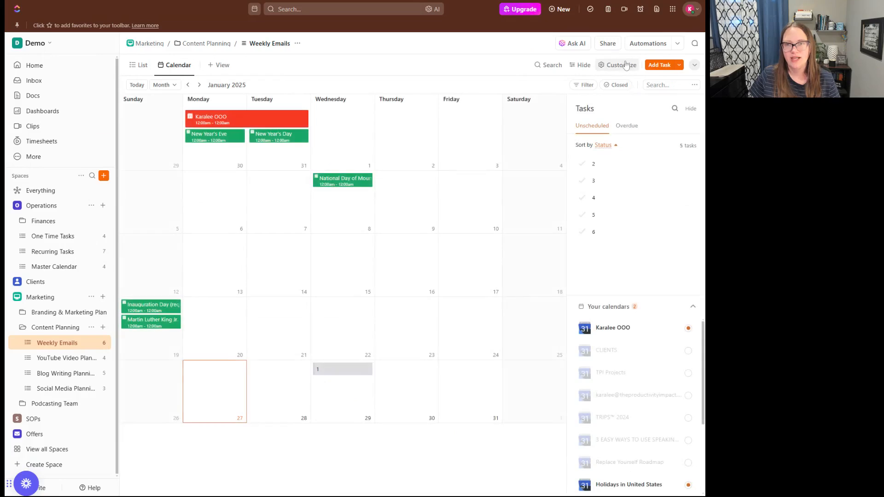
Place calendar tasks by LIVE DATE instead of Start & due date, then advance to February 2025.
{"action": "left_click", "coordinate": [623, 65]}
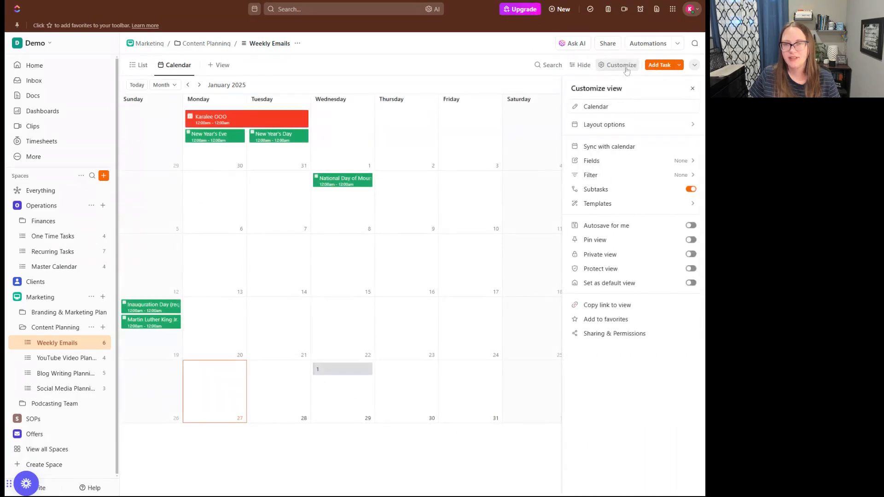
{"action": "left_click", "coordinate": [626, 125]}
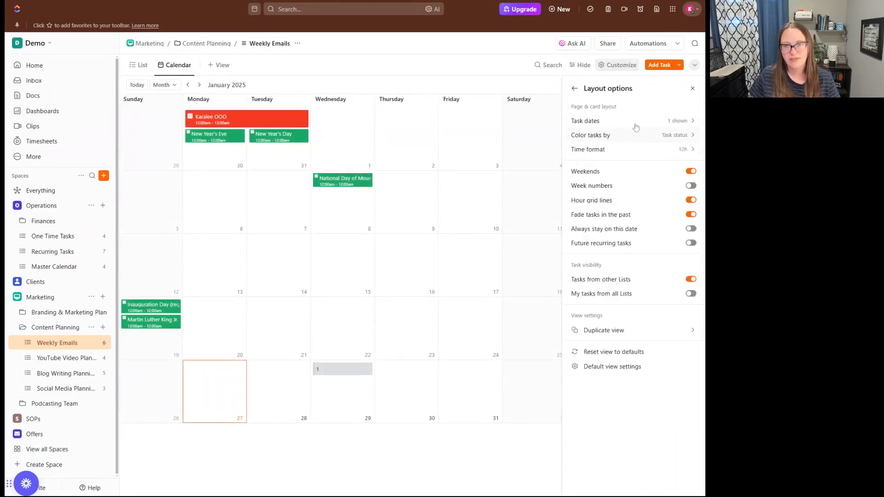
{"action": "left_click", "coordinate": [667, 124]}
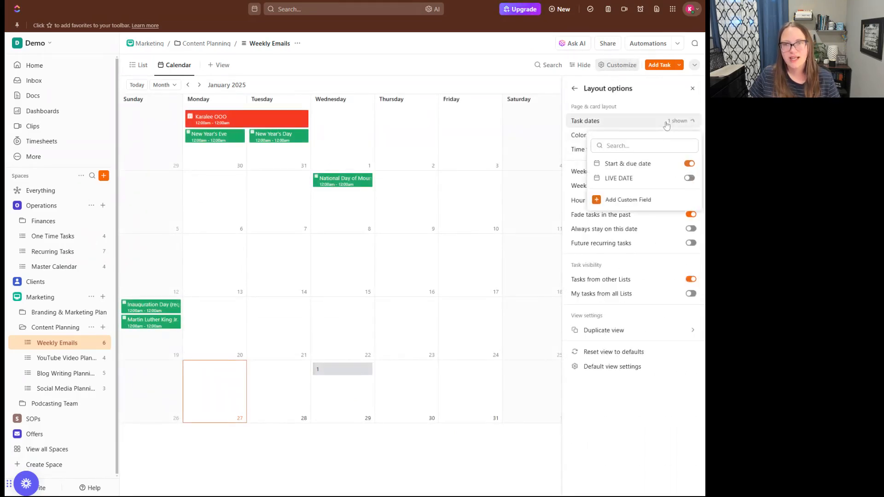
{"action": "left_click", "coordinate": [689, 164]}
{"action": "left_click", "coordinate": [689, 178]}
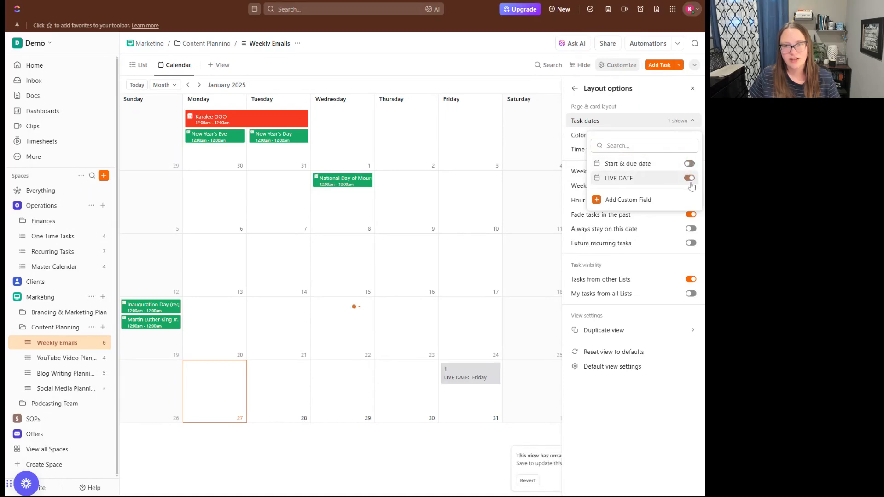
{"action": "left_click", "coordinate": [574, 89]}
{"action": "left_click", "coordinate": [574, 89]}
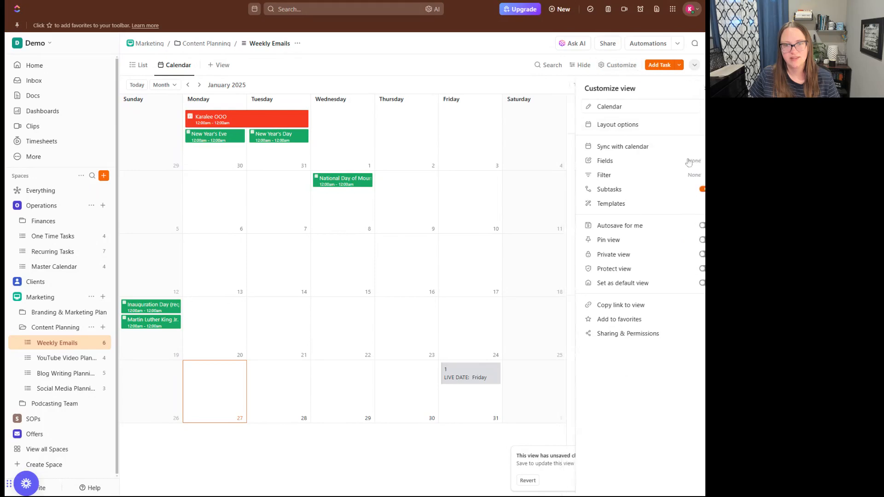
{"action": "key", "text": "Escape"}
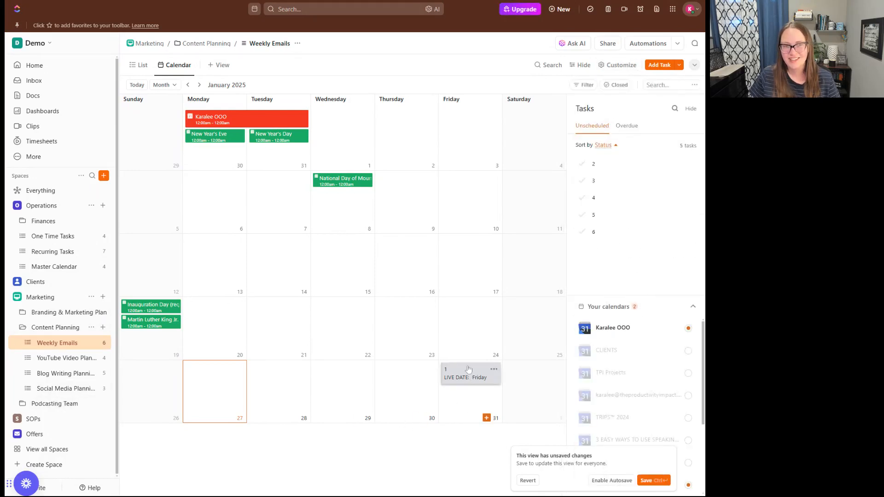
{"action": "left_click", "coordinate": [199, 85]}
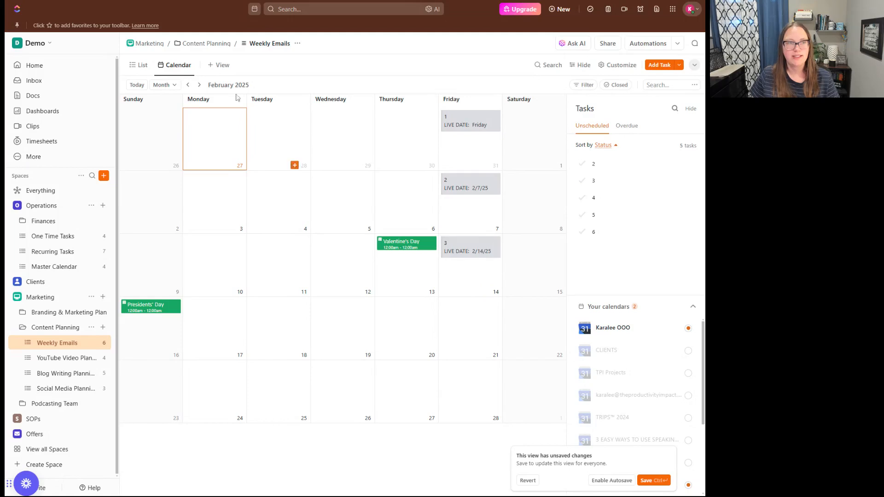
In List view, undo task 1's accidental completion and drag it back to the top of TO DO.
{"action": "left_click", "coordinate": [138, 65]}
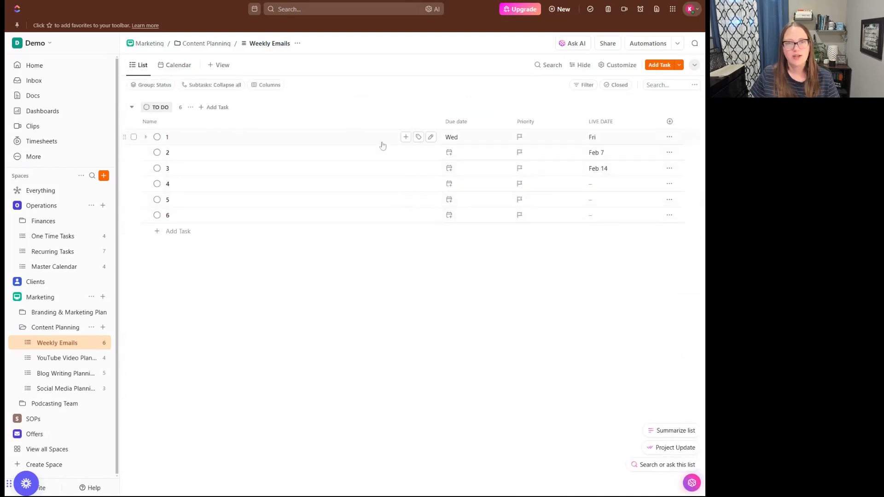
{"action": "left_click", "coordinate": [157, 138]}
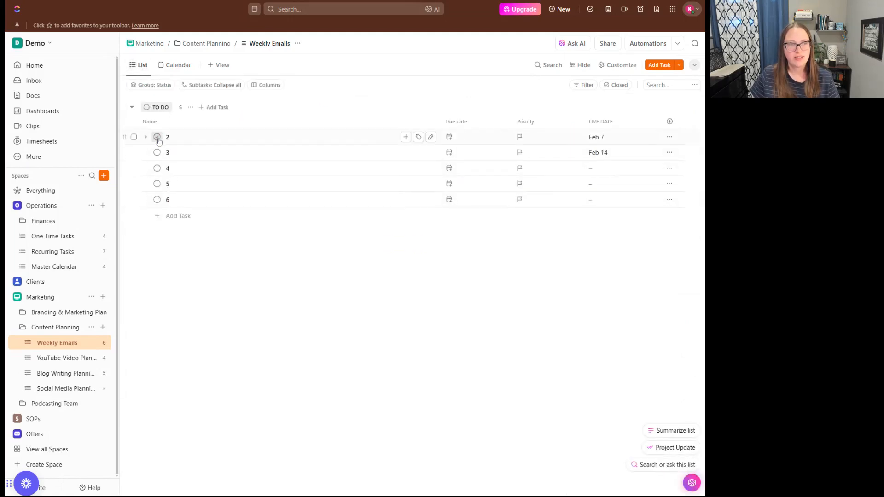
{"action": "left_click", "coordinate": [44, 466]}
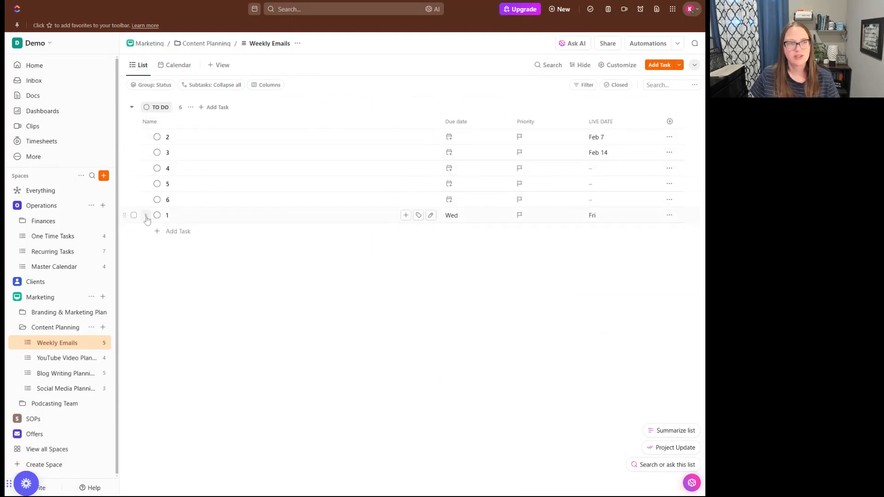
{"action": "left_click_drag", "start_coordinate": [125, 217], "coordinate": [129, 138]}
Switch the list's statuses to custom TO DO, IN PROGRESS and COMPLETE and apply them.
{"action": "left_click", "coordinate": [101, 343]}
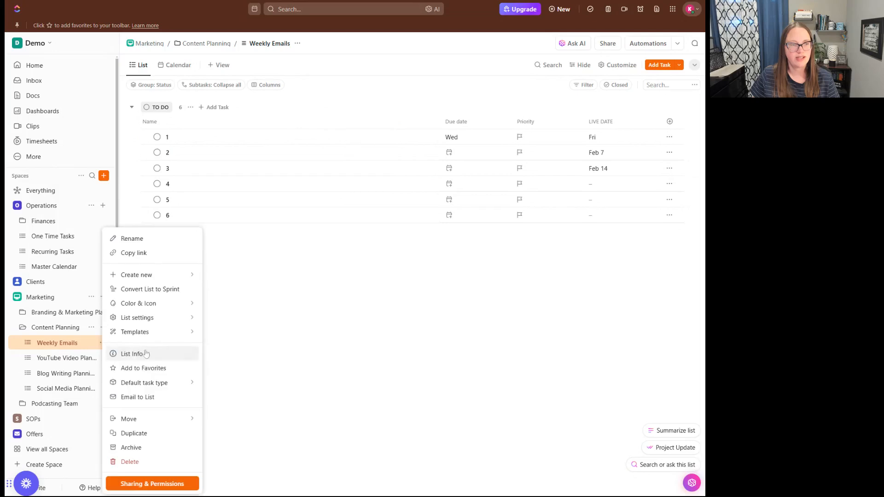
{"action": "mouse_move", "coordinate": [173, 318]}
{"action": "left_click", "coordinate": [239, 358]}
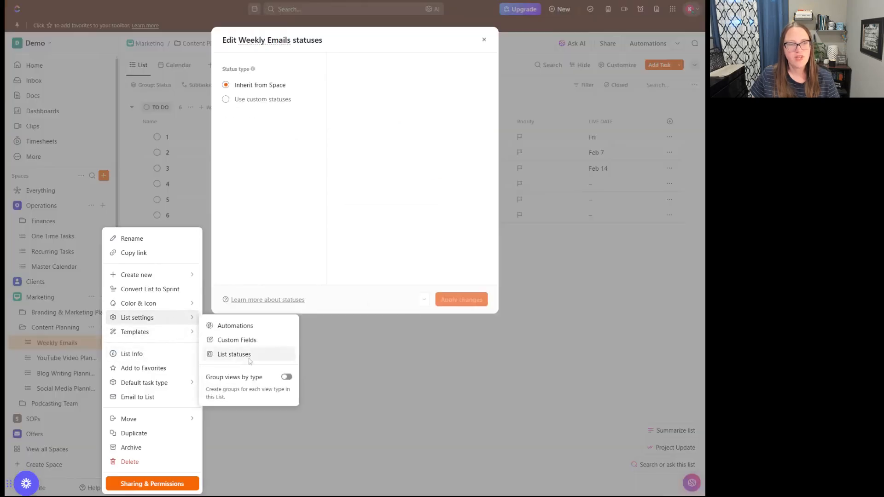
{"action": "left_click", "coordinate": [226, 100]}
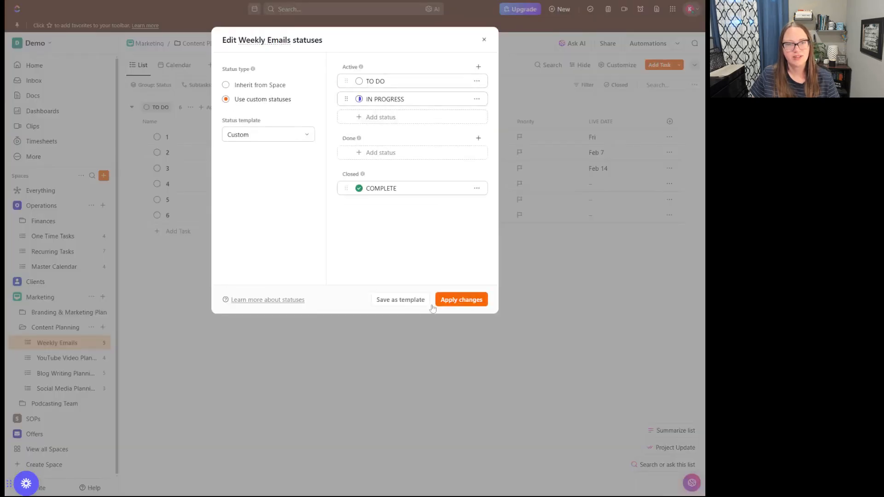
{"action": "left_click", "coordinate": [460, 304]}
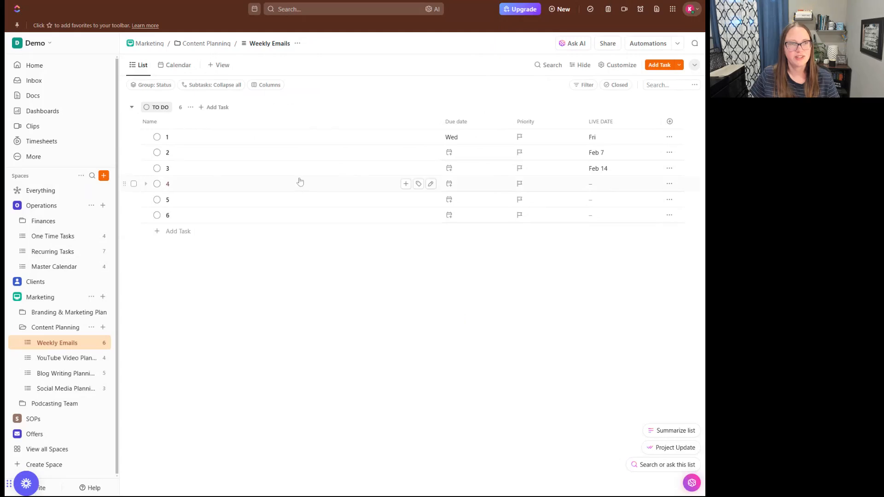
Set task 1's status to IN PROGRESS and glance at the calendar.
{"action": "left_click", "coordinate": [156, 137]}
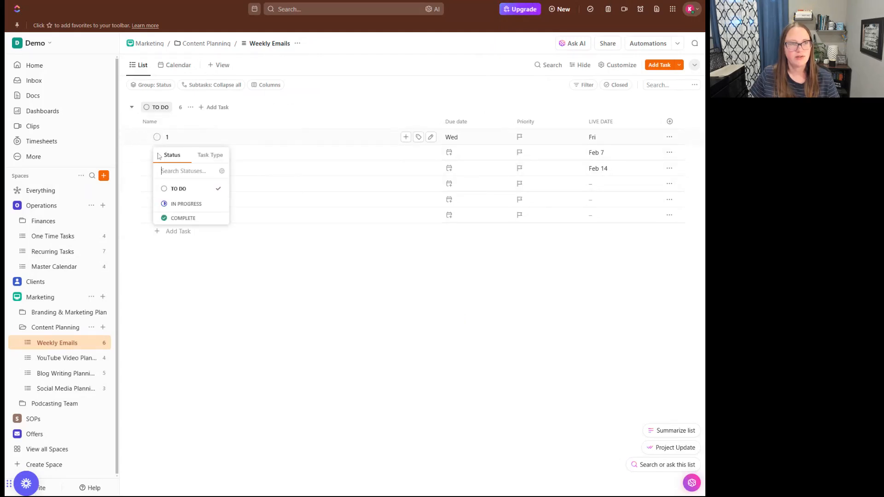
{"action": "left_click", "coordinate": [177, 202]}
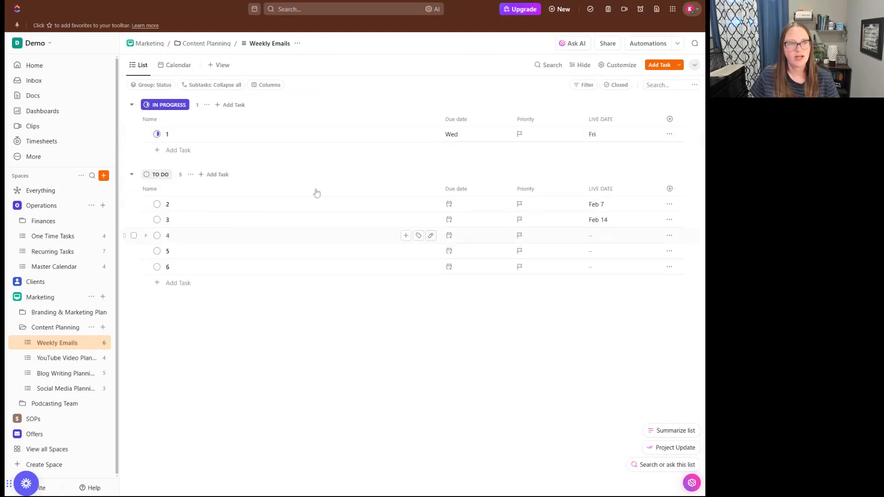
{"action": "left_click", "coordinate": [177, 64]}
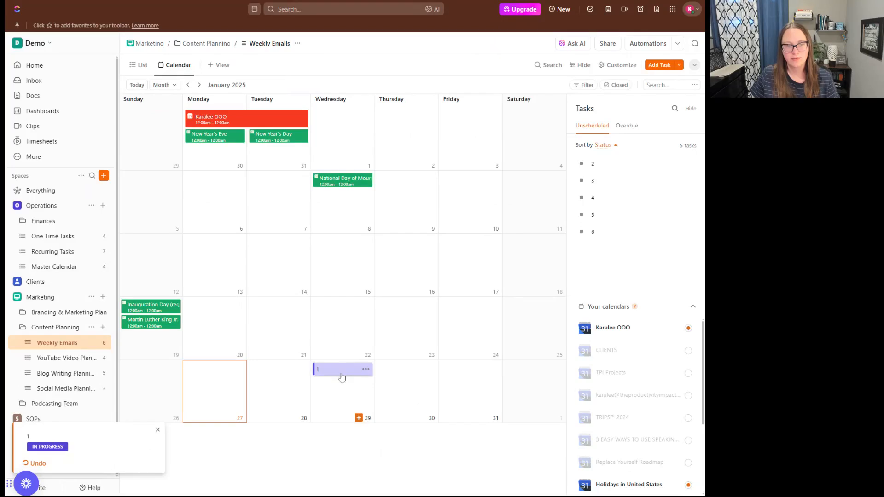
{"action": "left_click", "coordinate": [139, 65]}
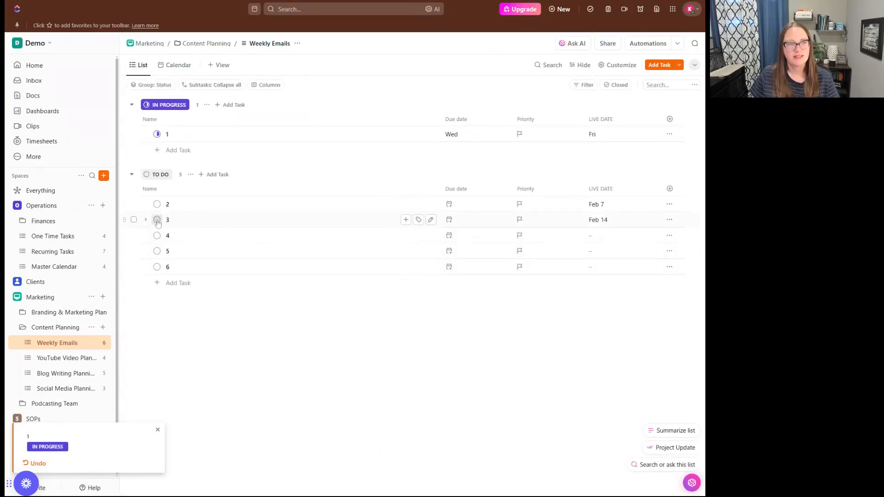
Set task 3's status to IN PROGRESS and view the calendar for February 2025.
{"action": "left_click", "coordinate": [157, 220]}
{"action": "left_click", "coordinate": [183, 286]}
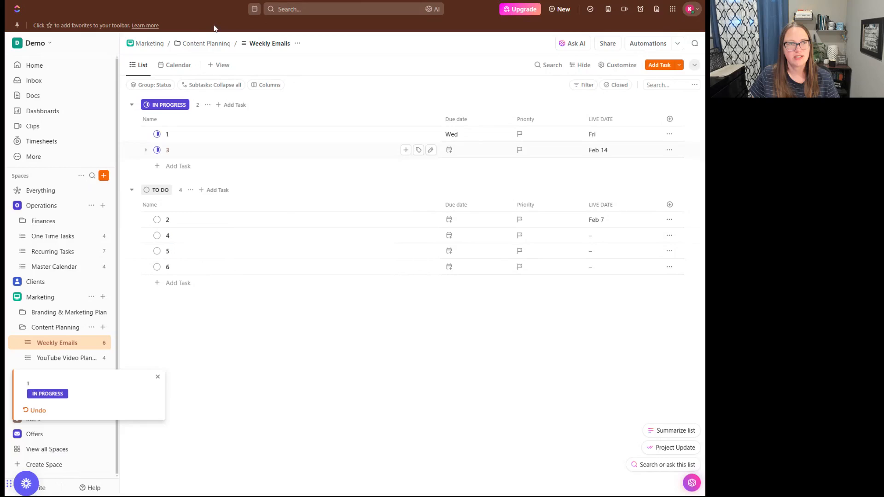
{"action": "left_click", "coordinate": [177, 65]}
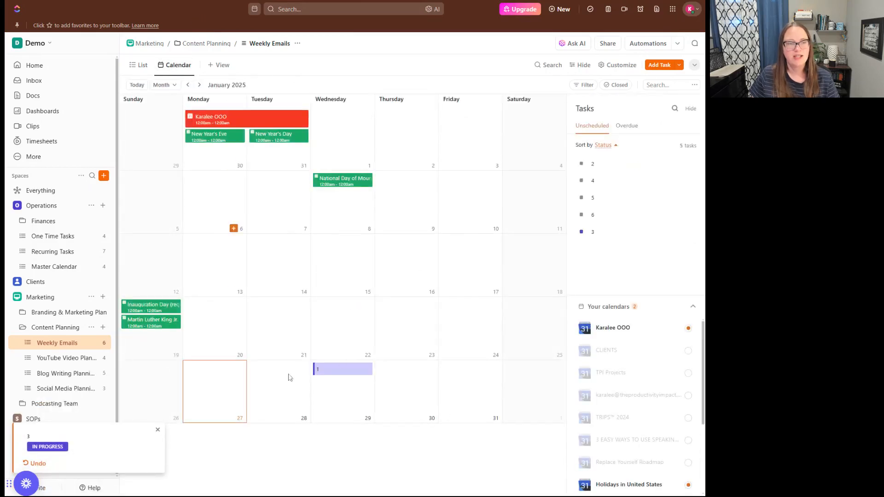
{"action": "left_click", "coordinate": [199, 85]}
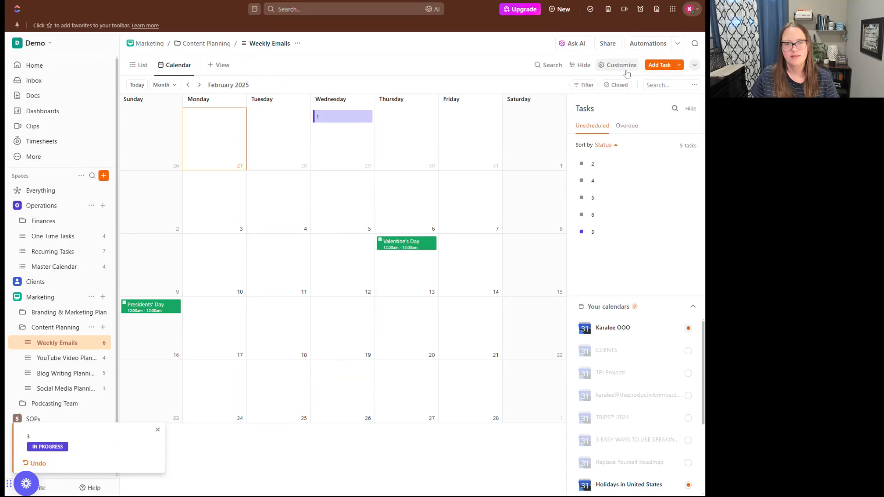
Set the calendar's task dates to LIVE DATE only, turning off Start & due date.
{"action": "left_click", "coordinate": [625, 68]}
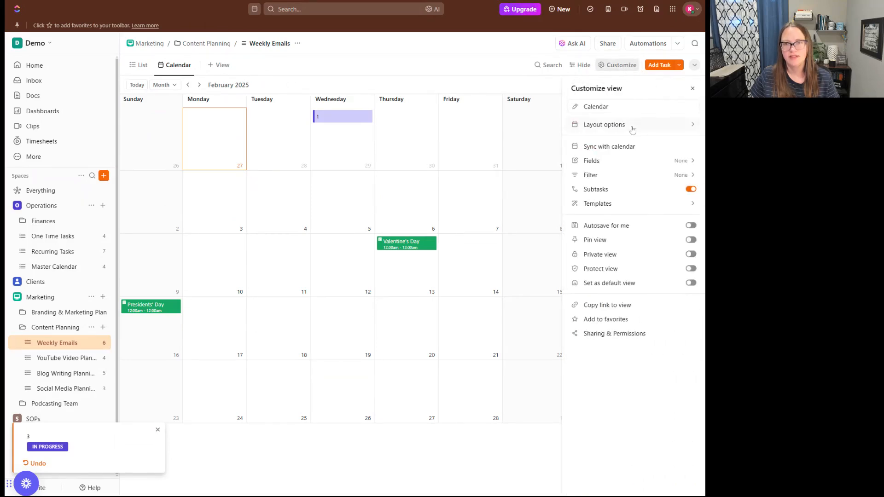
{"action": "left_click", "coordinate": [632, 129]}
{"action": "left_click", "coordinate": [680, 121]}
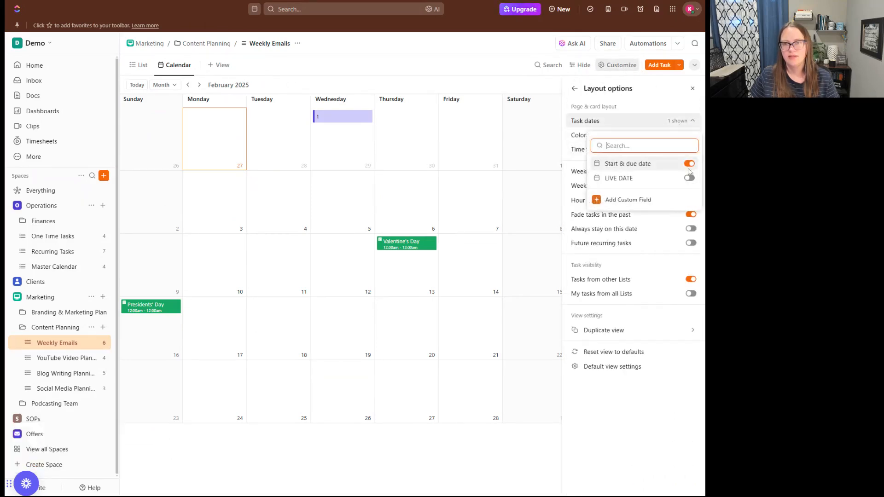
{"action": "left_click", "coordinate": [689, 178]}
{"action": "left_click", "coordinate": [689, 164]}
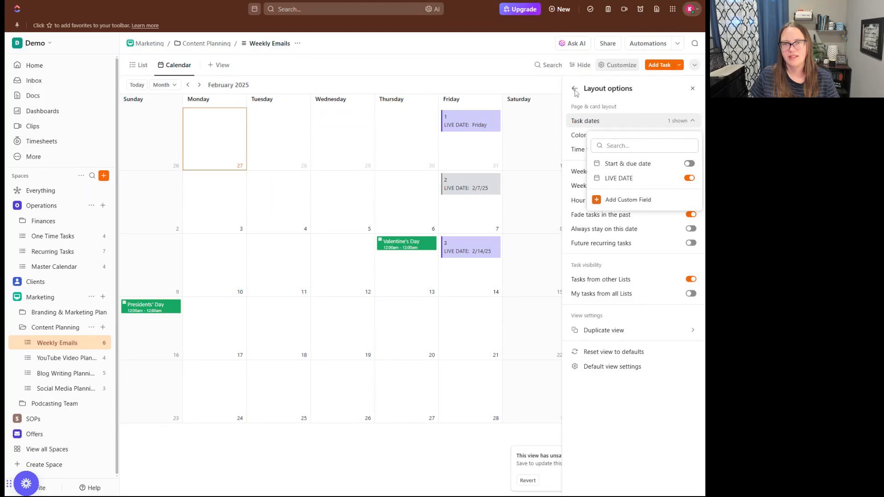
{"action": "key", "text": "Escape"}
{"action": "left_click", "coordinate": [691, 89]}
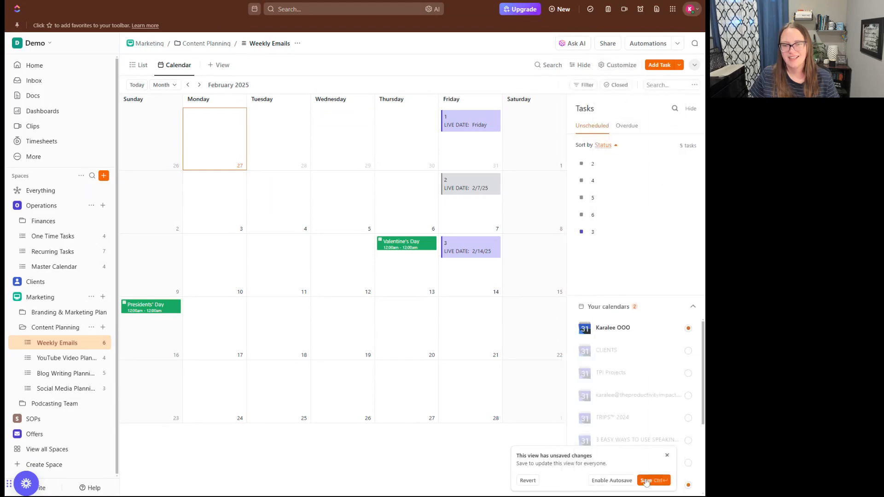
Save the calendar view for everyone, check February 2025, and return to List view.
{"action": "left_click", "coordinate": [646, 480]}
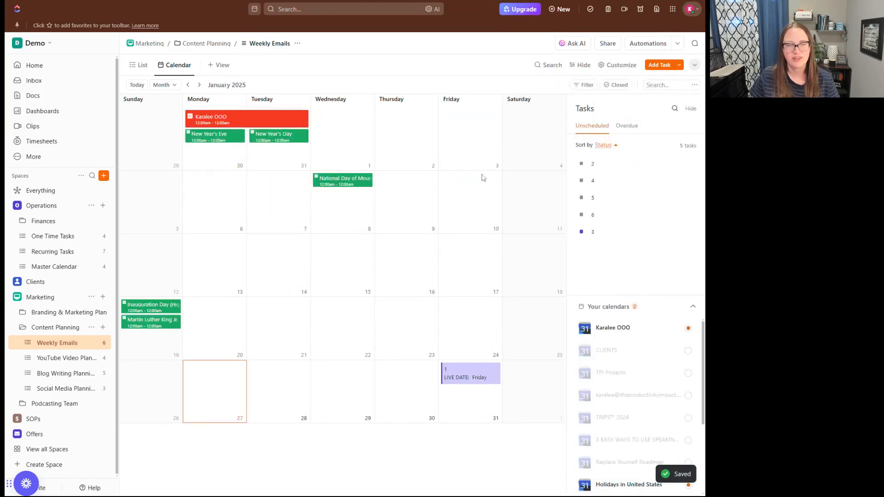
{"action": "left_click", "coordinate": [197, 86]}
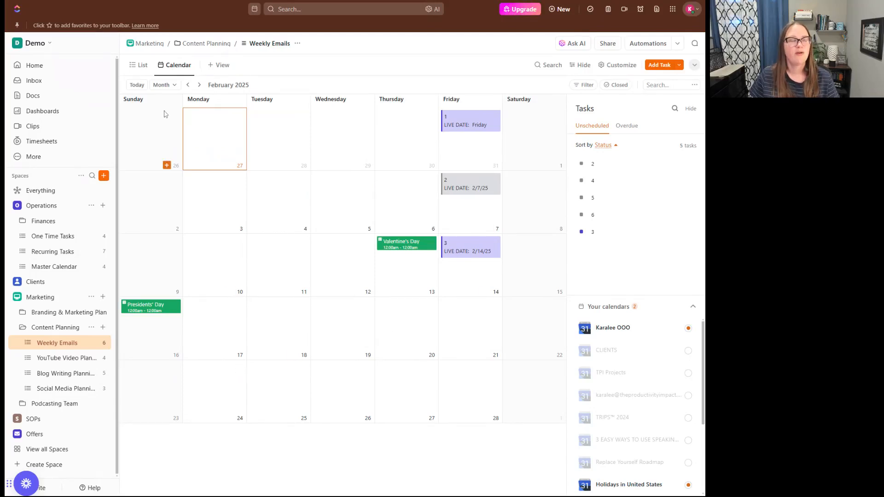
{"action": "left_click", "coordinate": [139, 65]}
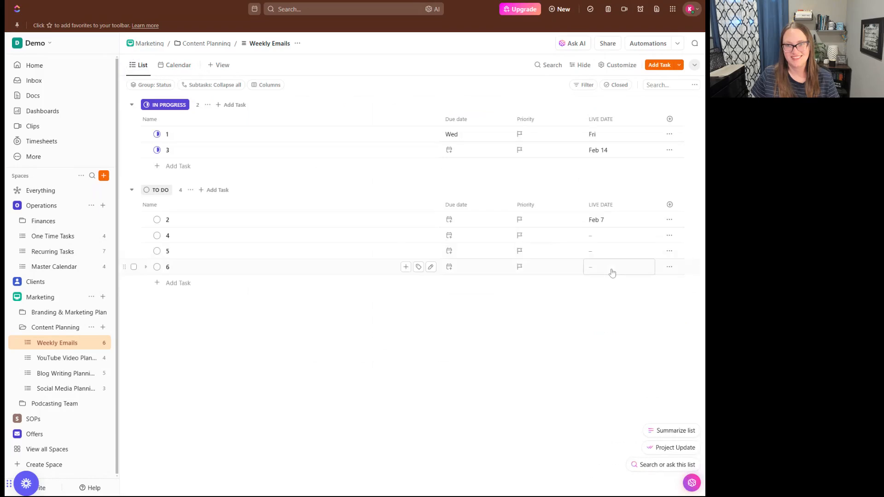